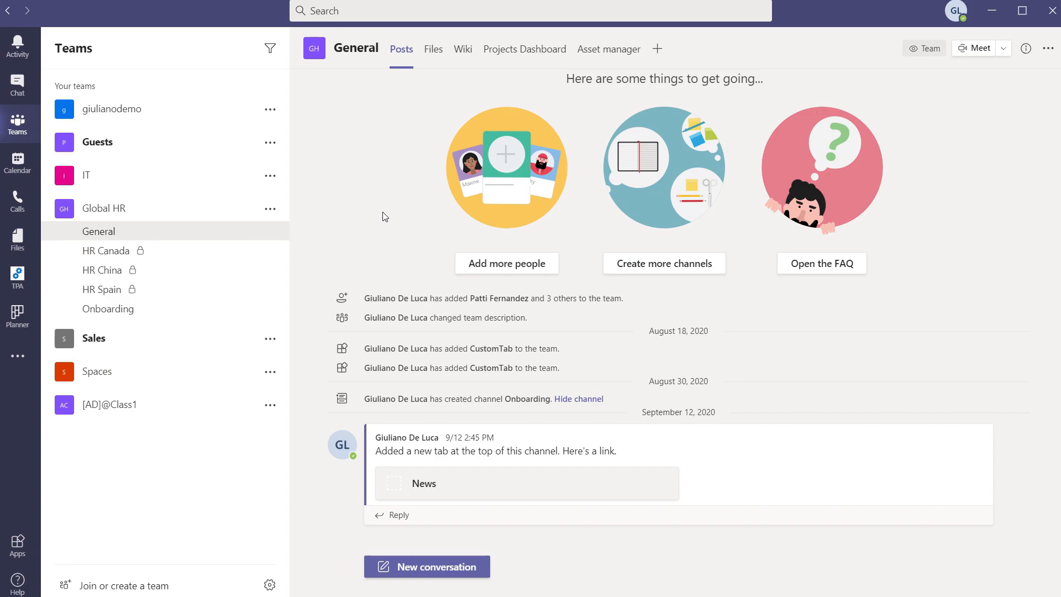
Search the app store for lists, view the channels the Lists app can be added to, and return to the teams view
left_click(23, 547)
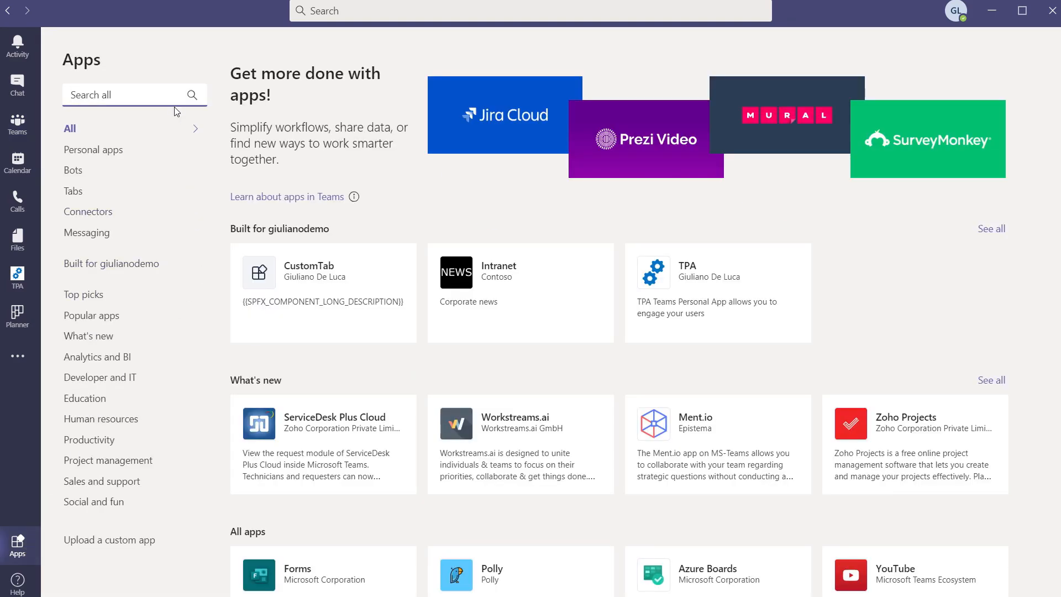
type("lists")
left_click(276, 98)
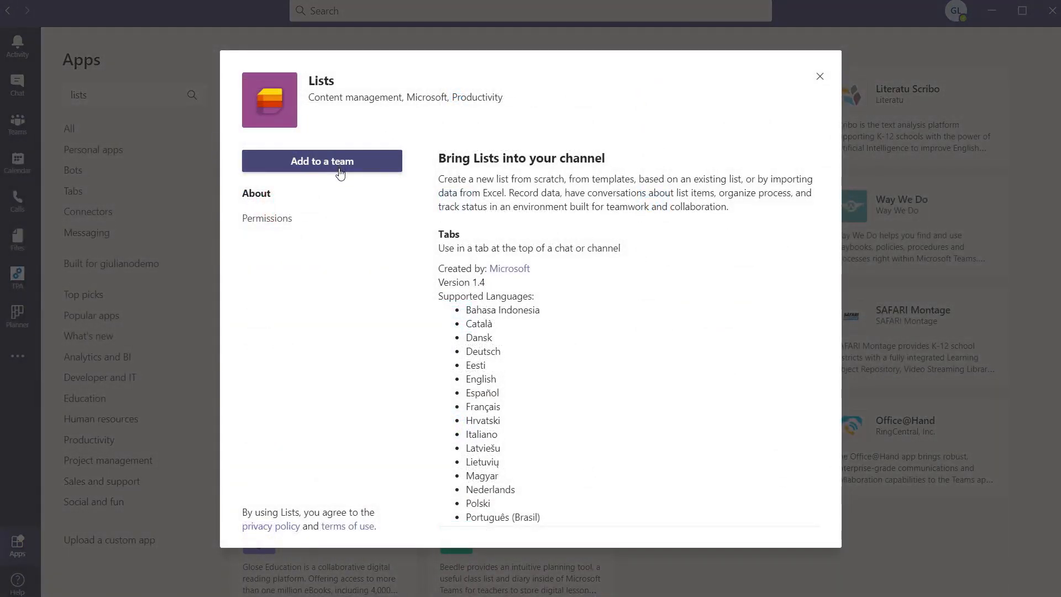
left_click(340, 174)
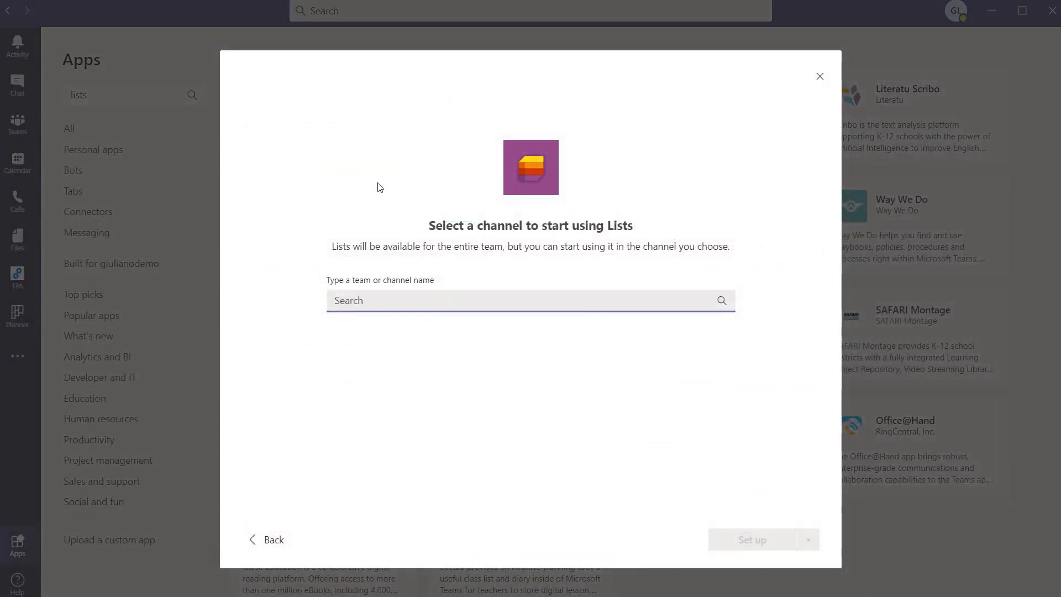
left_click(631, 304)
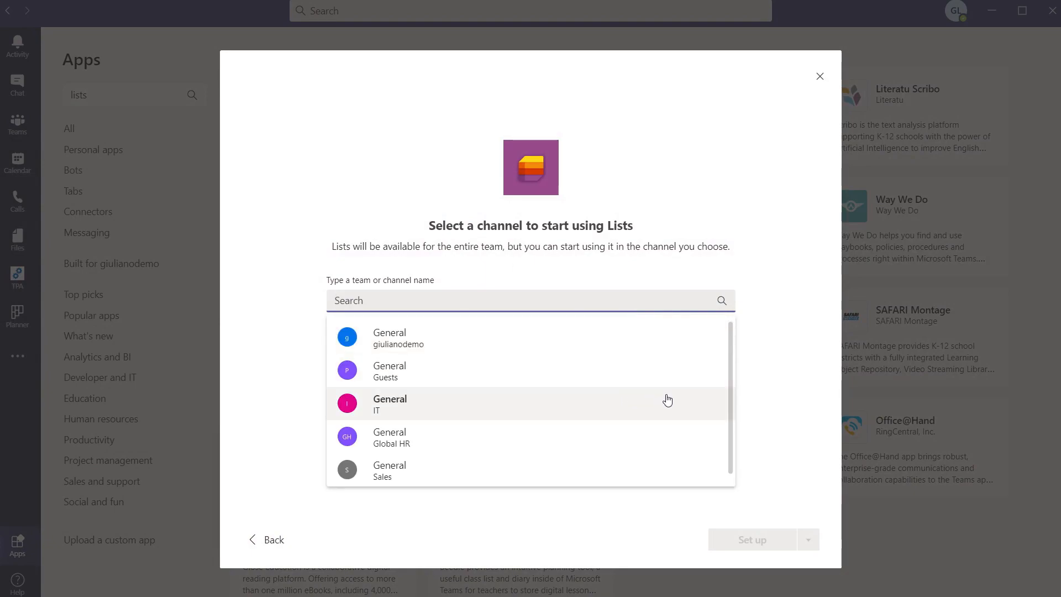
left_click(34, 127)
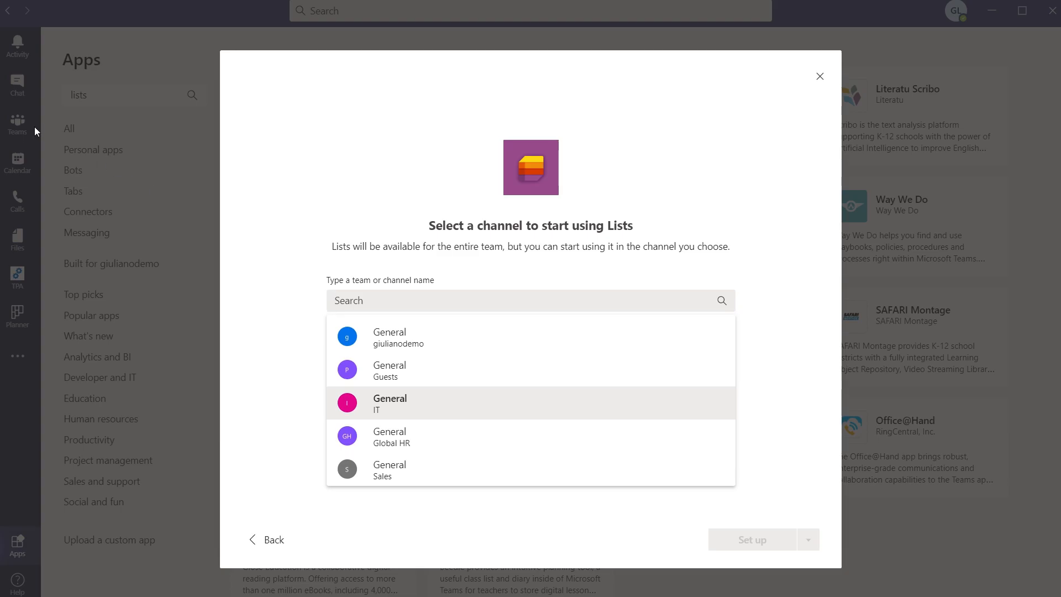
left_click(19, 124)
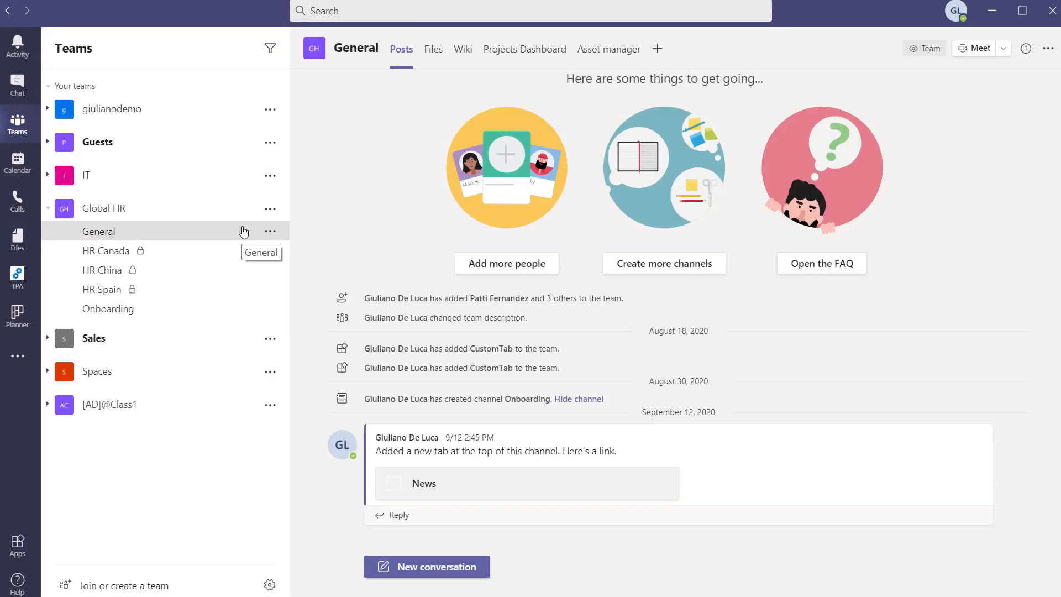
View the apps available as tabs in the Global HR team's General channel, close the selection, and maximize the window
left_click(658, 50)
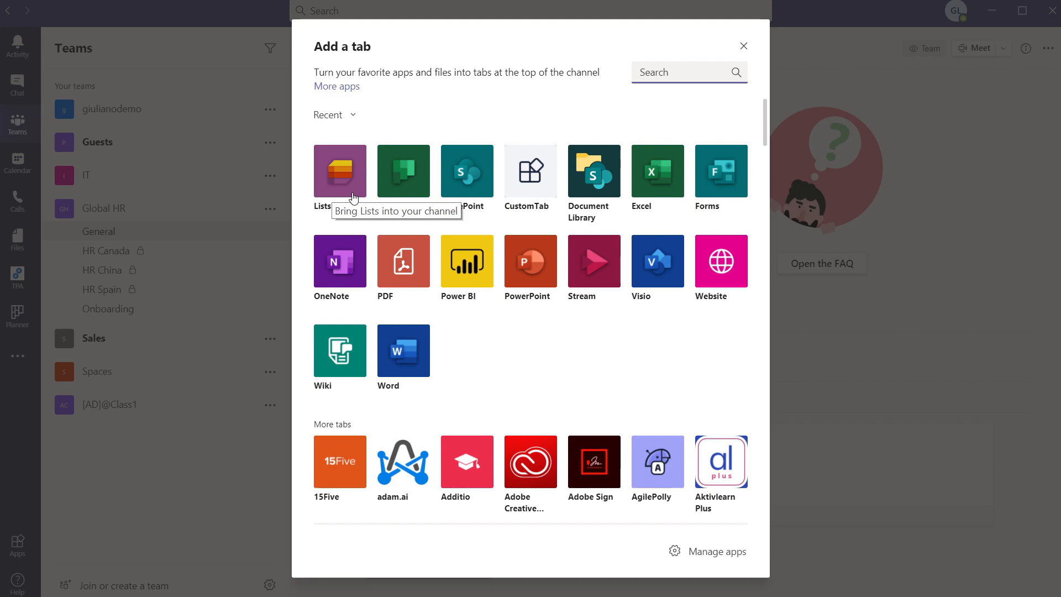
left_click(889, 305)
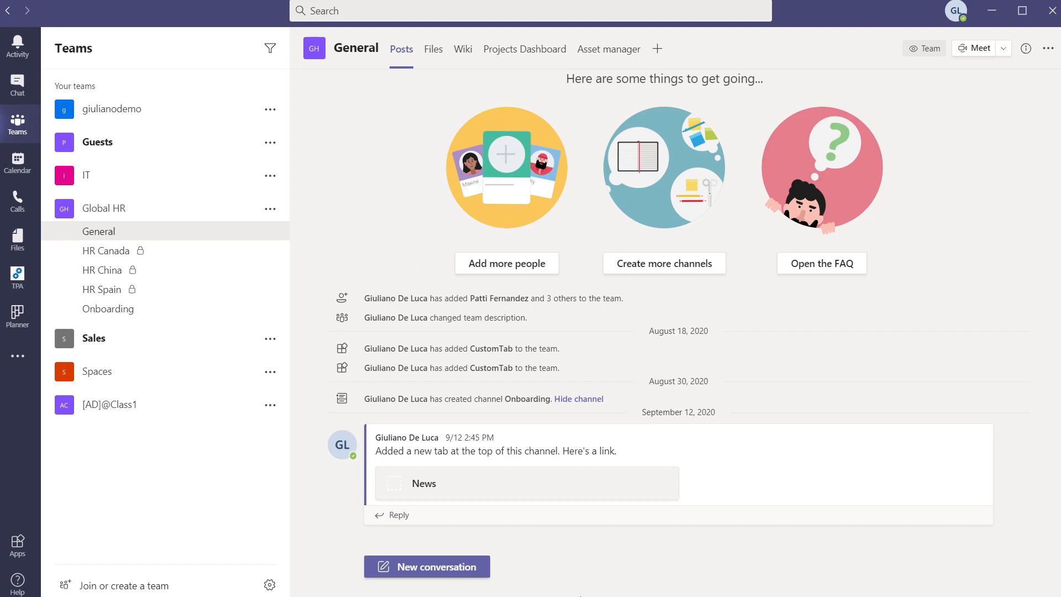
left_click(1023, 10)
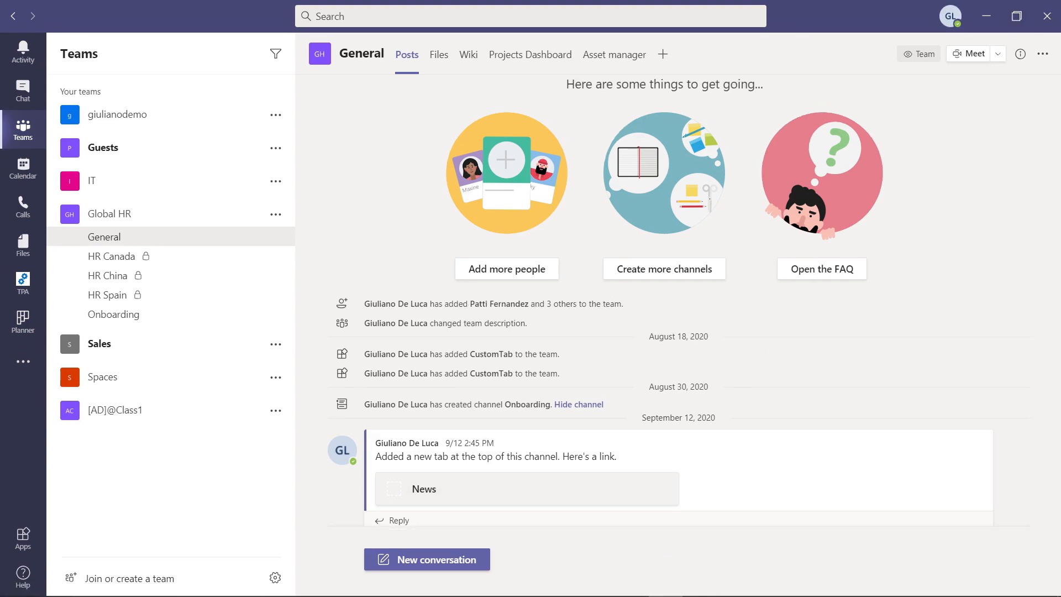
Switch to the Teams admin center in the browser, search the managed apps for lists, and view the Lists app's details
left_click(633, 586)
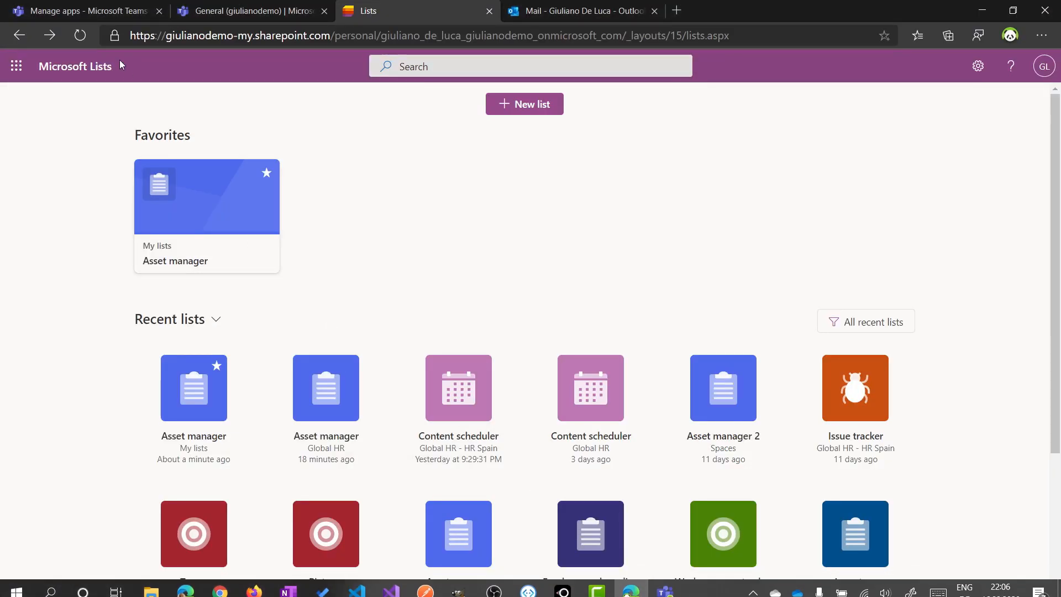
left_click(92, 16)
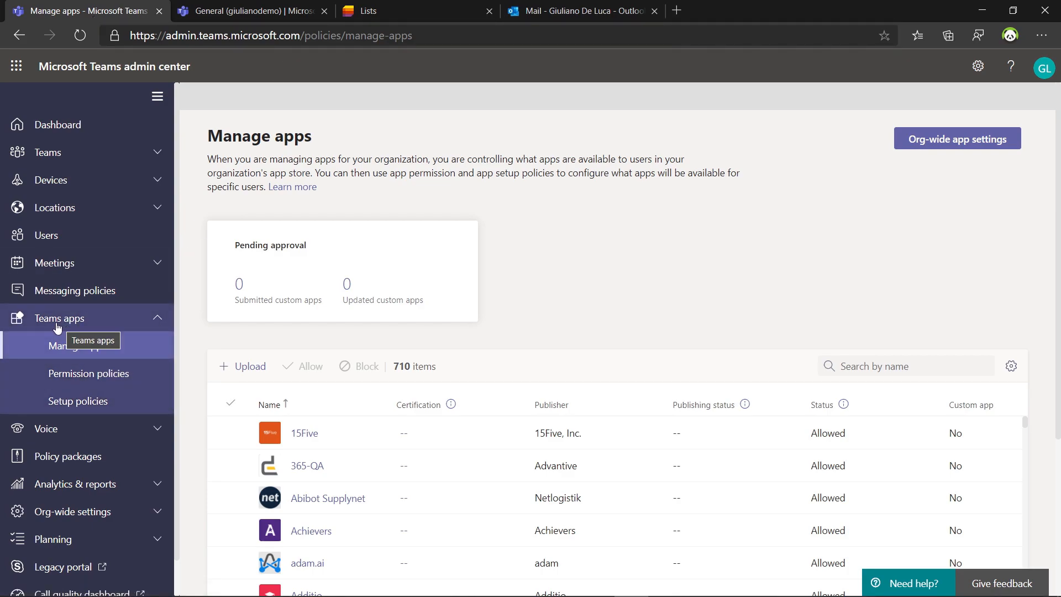
left_click(131, 353)
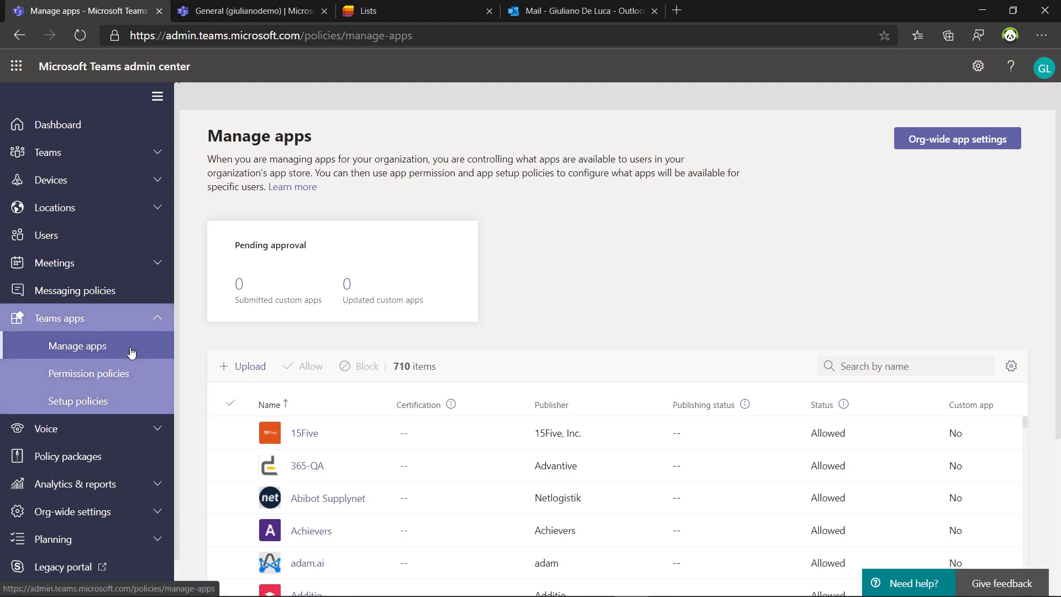
left_click(918, 363)
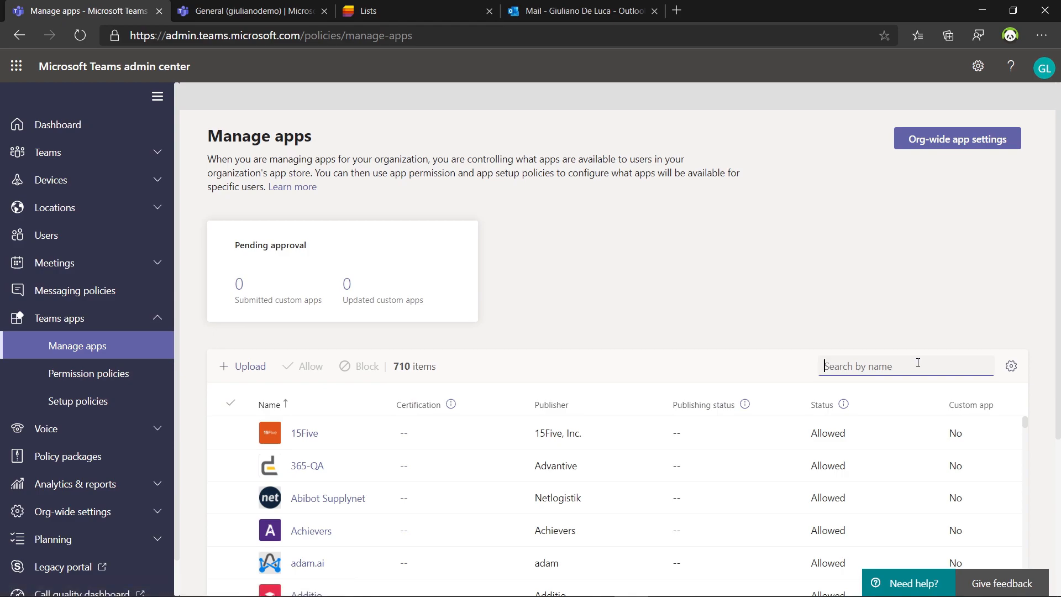
type("lists")
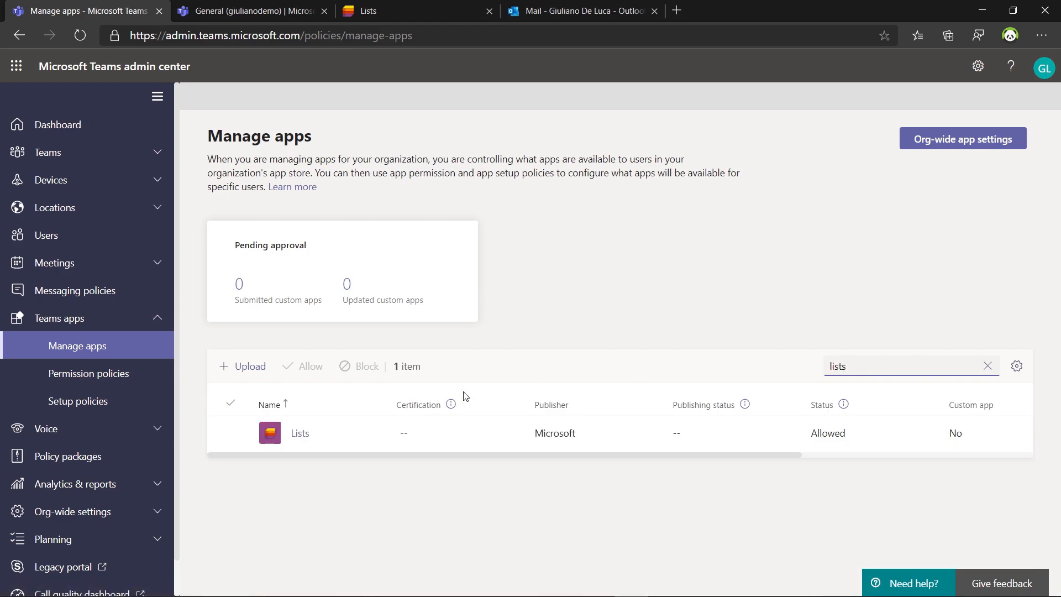
left_click(309, 429)
left_click(307, 437)
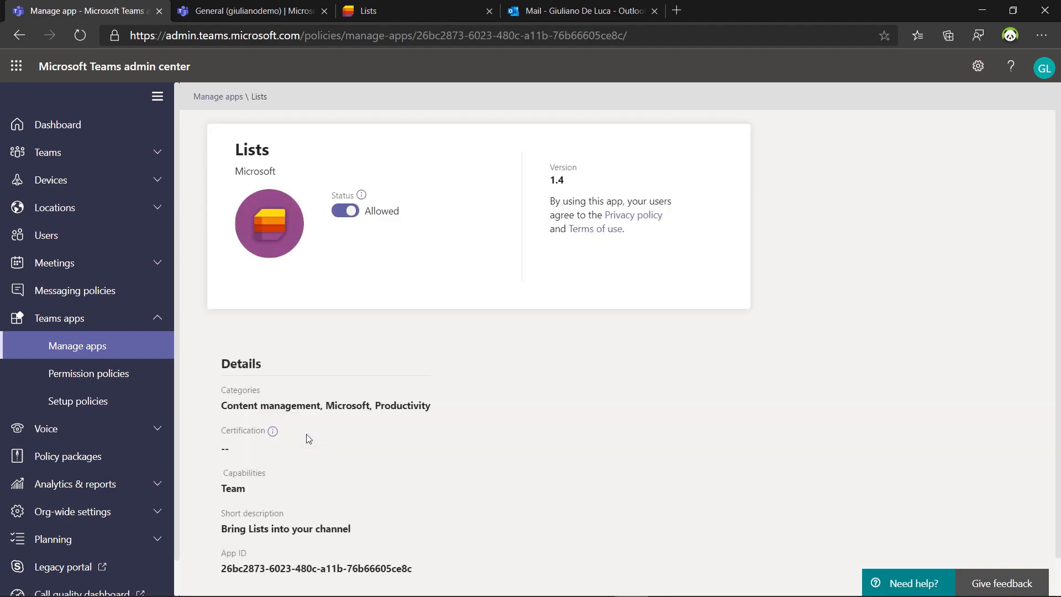
Examine the app permission policies, including the Global (Org-wide default) and HR policies
left_click(132, 375)
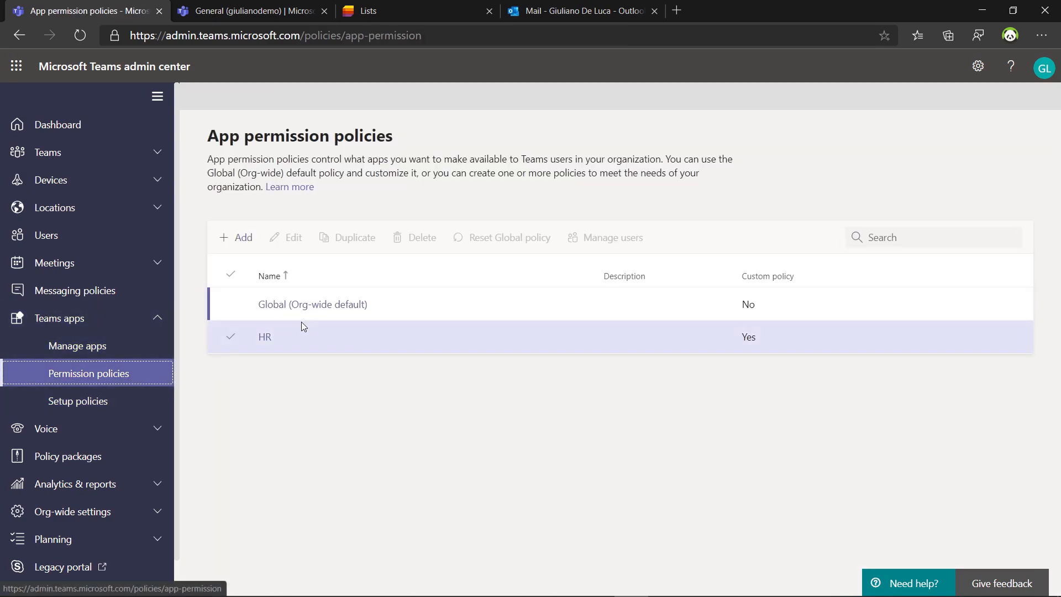
left_click(371, 316)
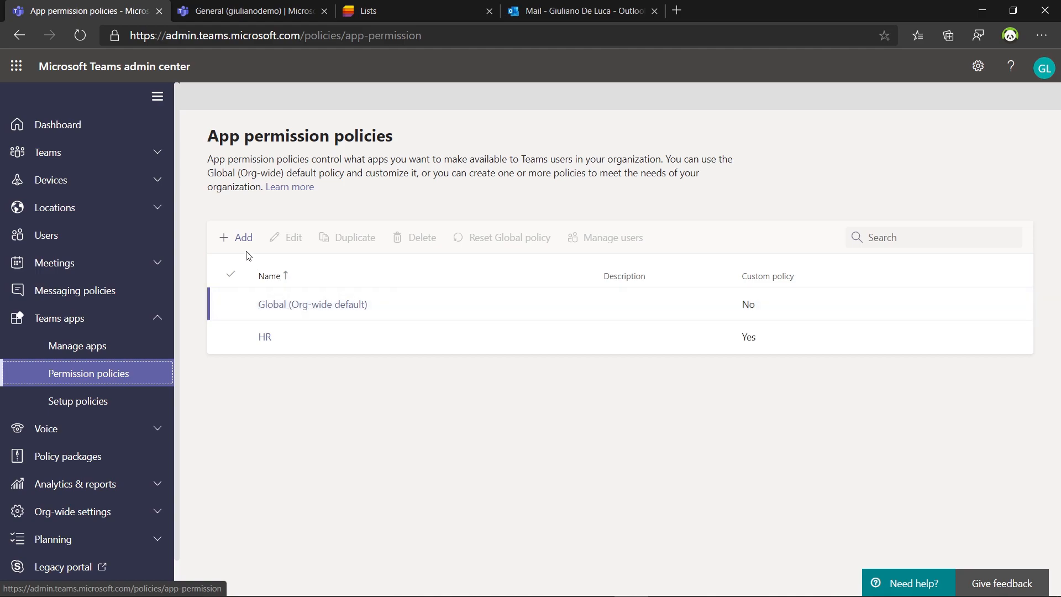
left_click(288, 336)
Switch back to the Teams desktop app and add a Lists tab to the Global HR team's General channel
mouse_move(551, 580)
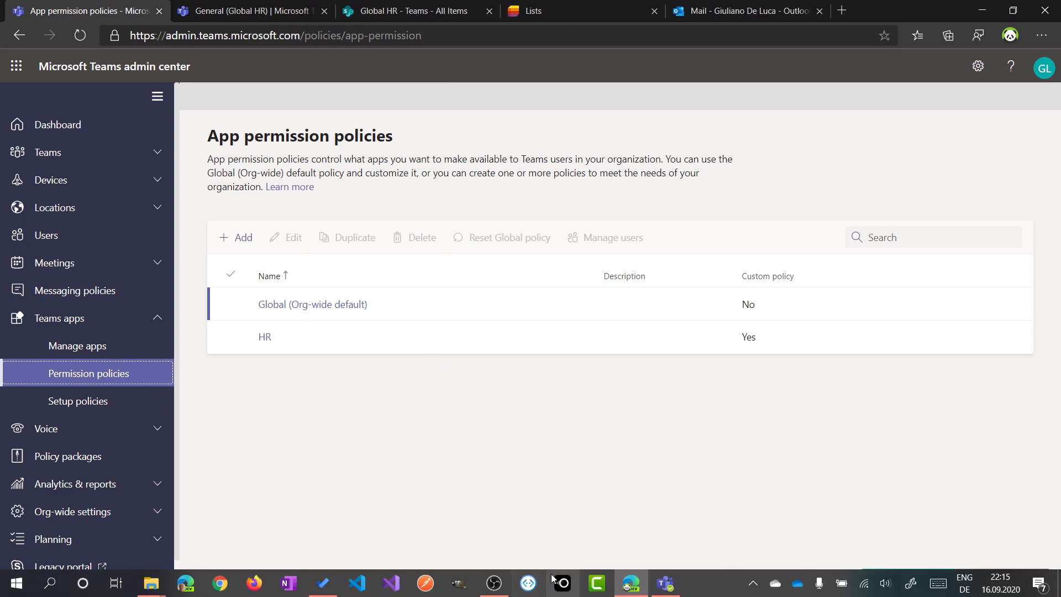
left_click(666, 583)
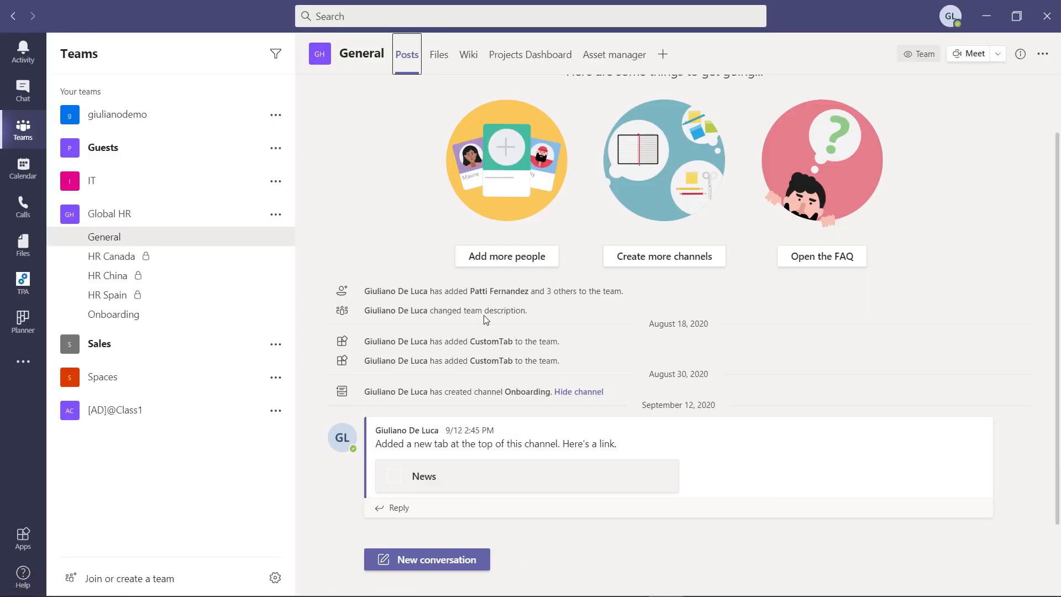
left_click(666, 57)
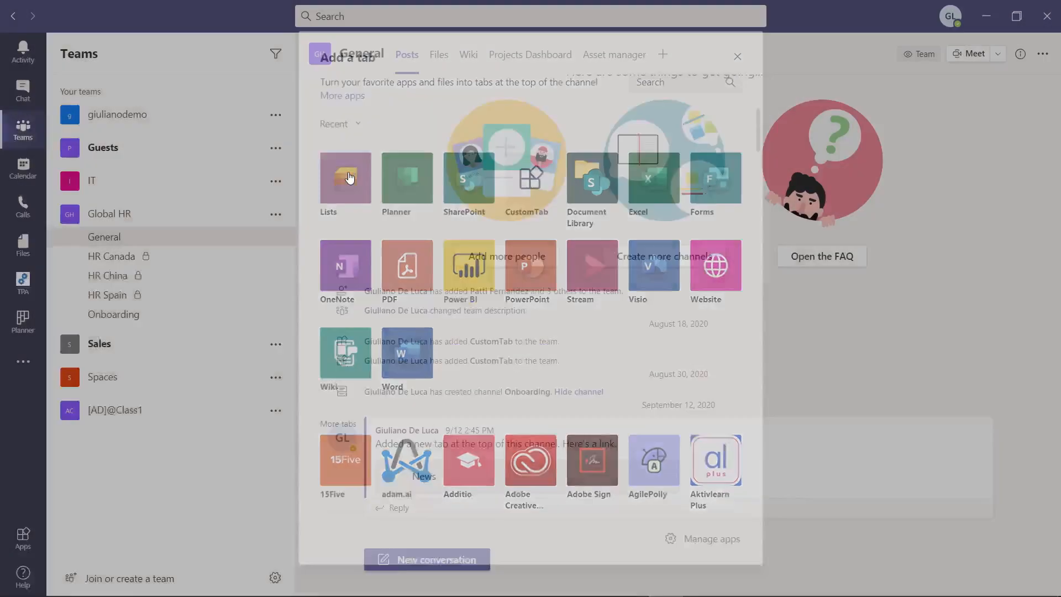
left_click(350, 178)
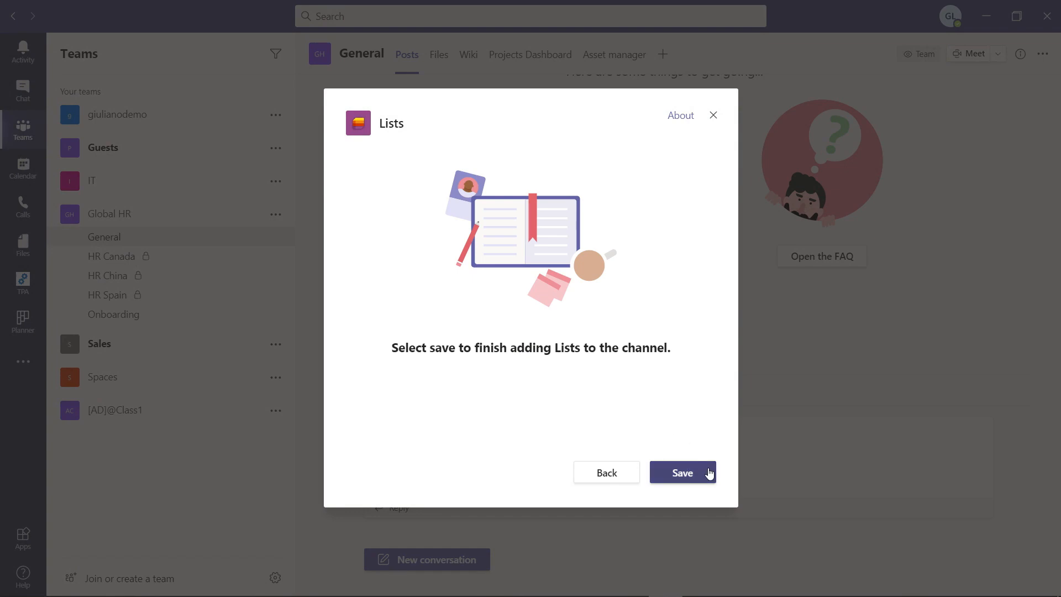
left_click(709, 473)
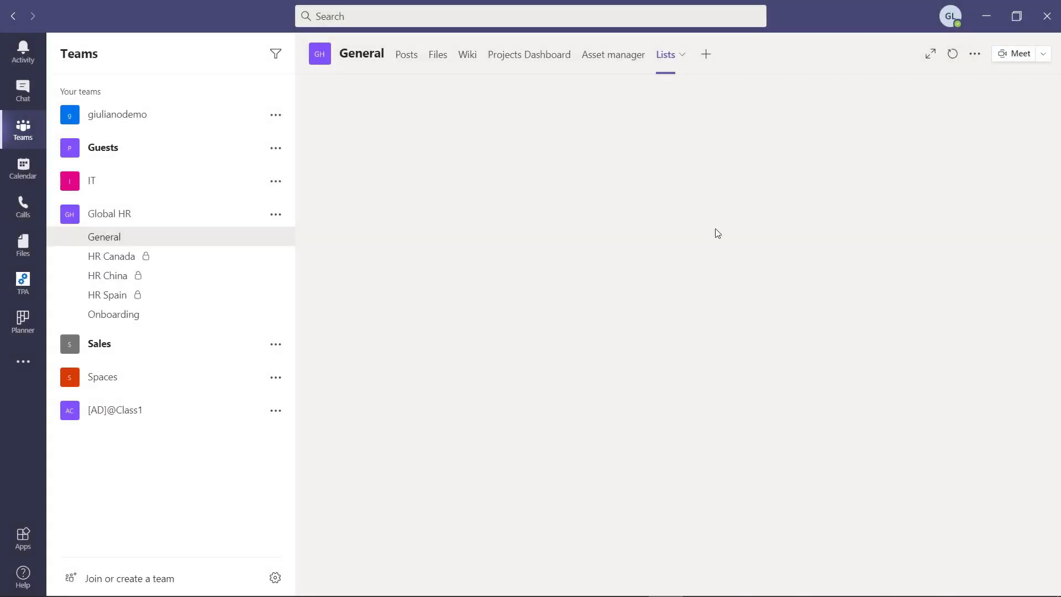
Rename the new Lists tab as Teams
left_click(685, 56)
left_click(662, 98)
key("ctrl+a")
type("Teams")
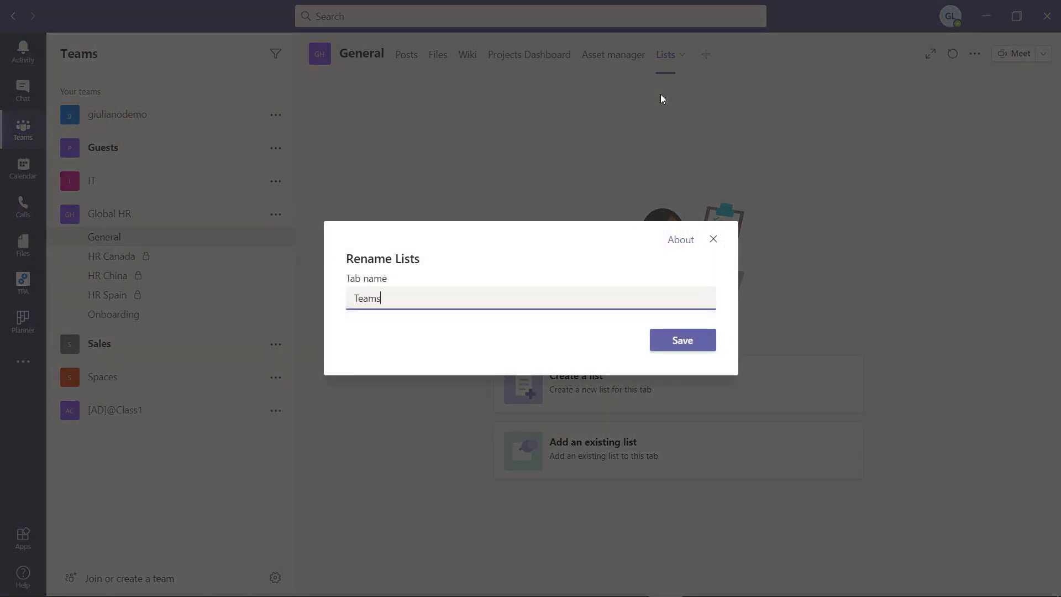
left_click(682, 341)
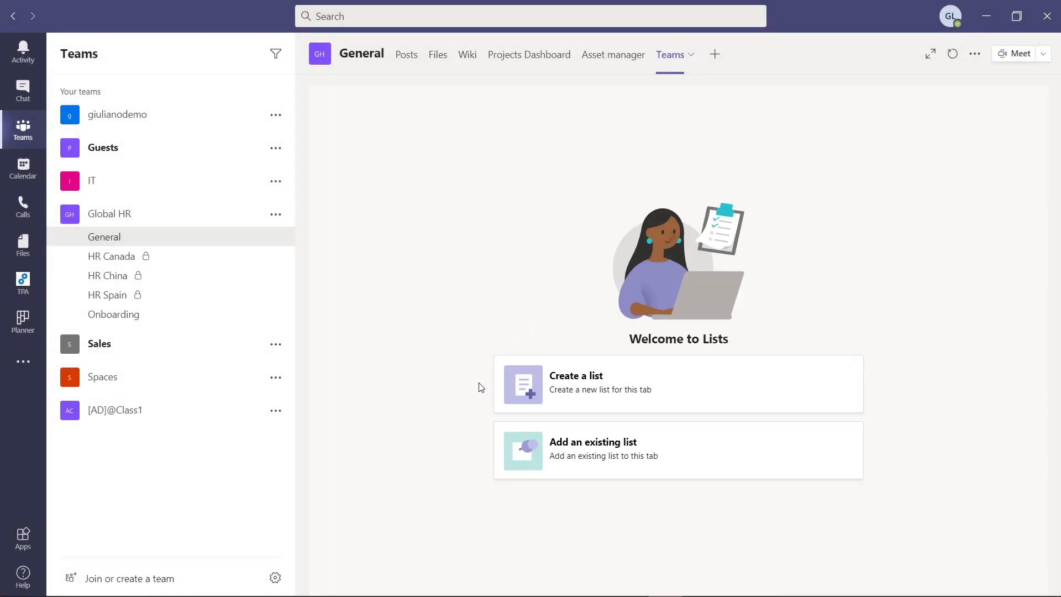
Choose to add an existing list to the tab, and copy the address of Global HR's Teams list from SharePoint in the browser
left_click(610, 464)
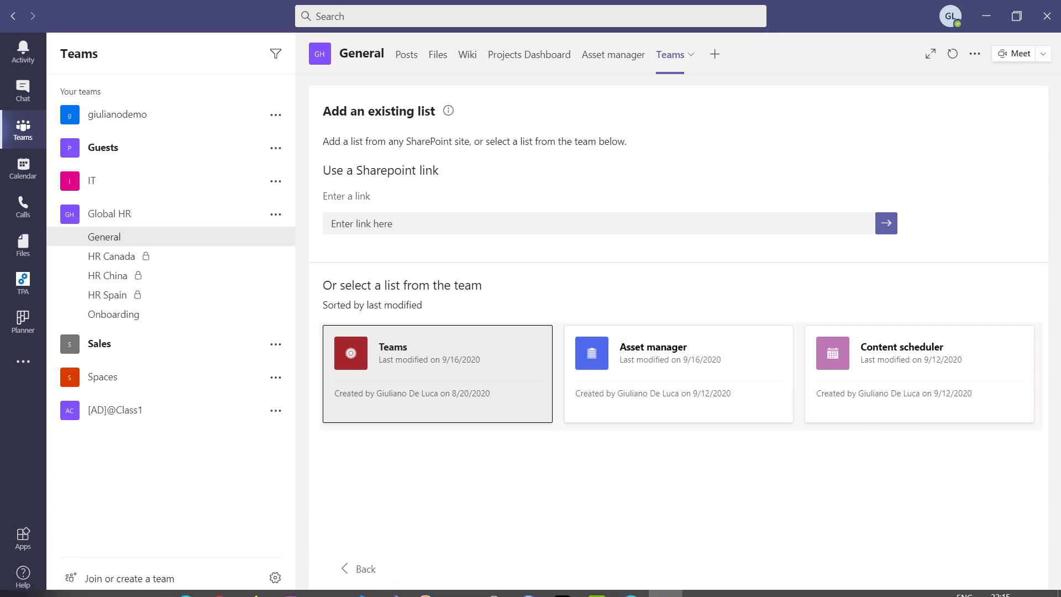
left_click(640, 585)
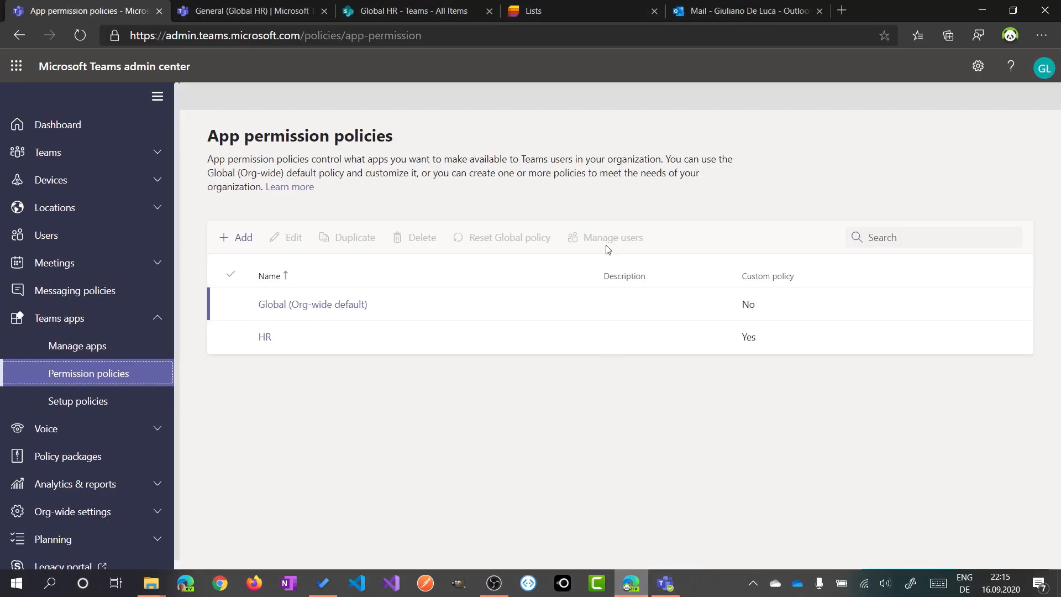
left_click(453, 14)
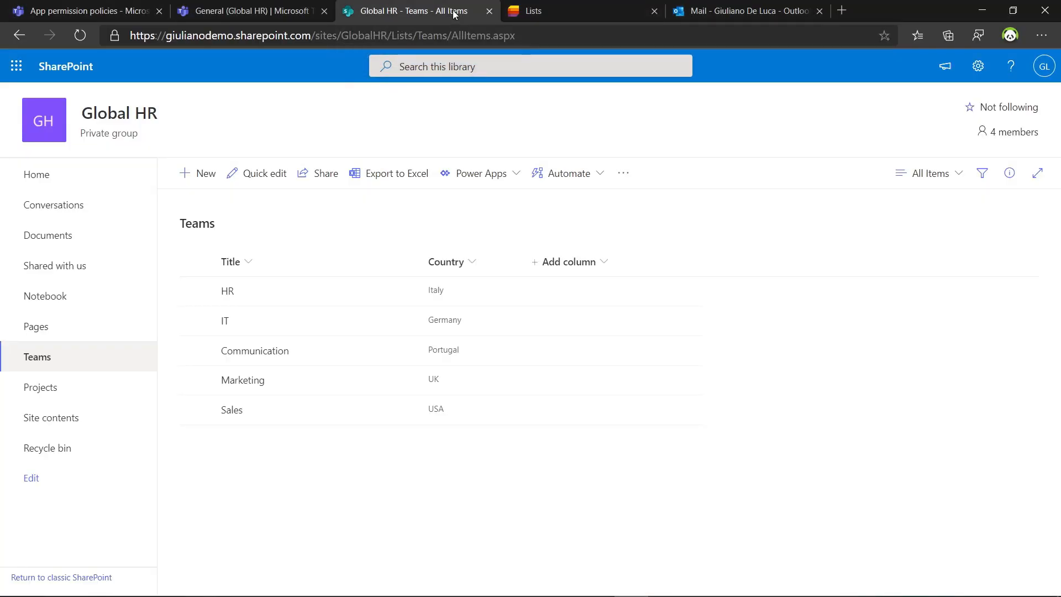
left_click(440, 37)
key("ctrl+c")
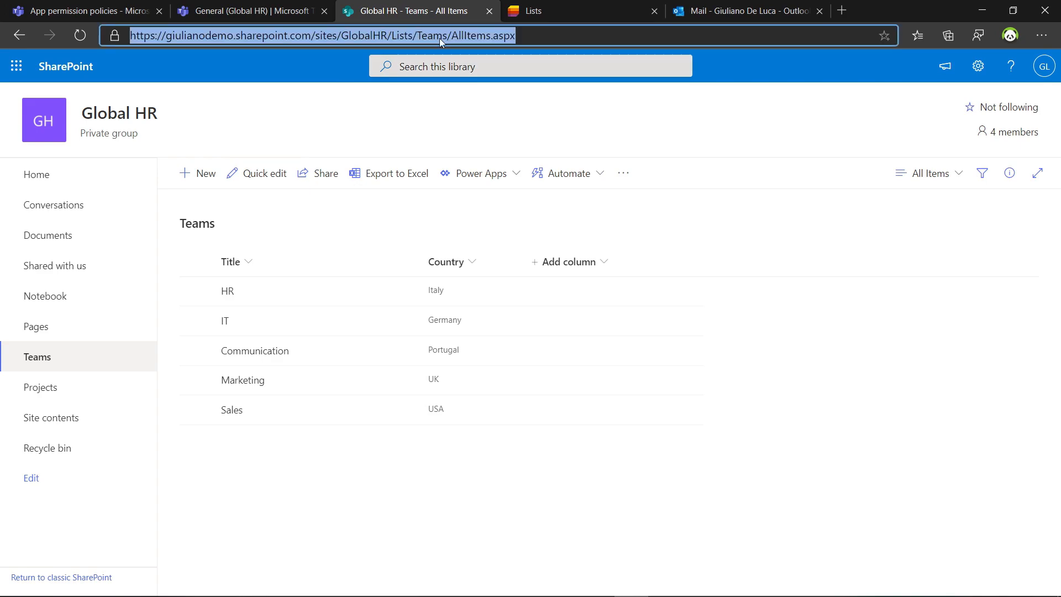
Return to the Teams desktop app and add the existing list to the tab using the copied SharePoint link
key("alt+Tab")
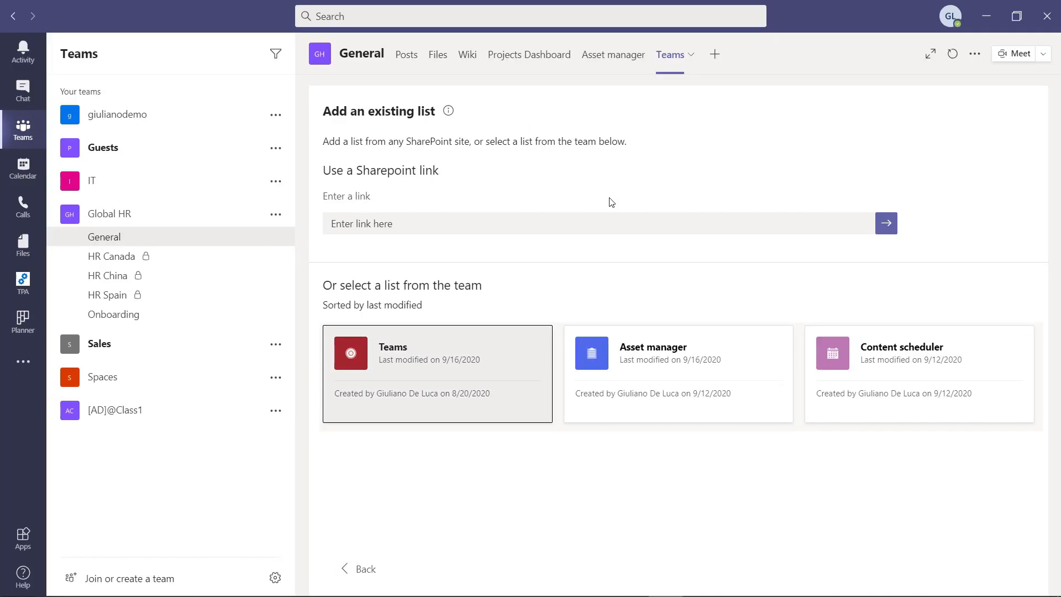
left_click(610, 227)
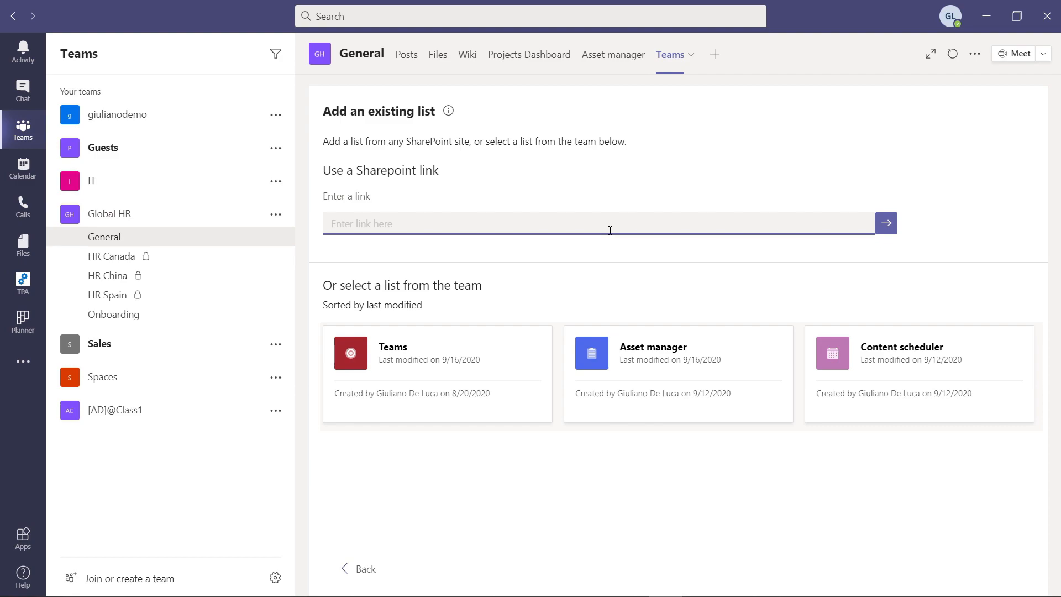
key("ctrl+v")
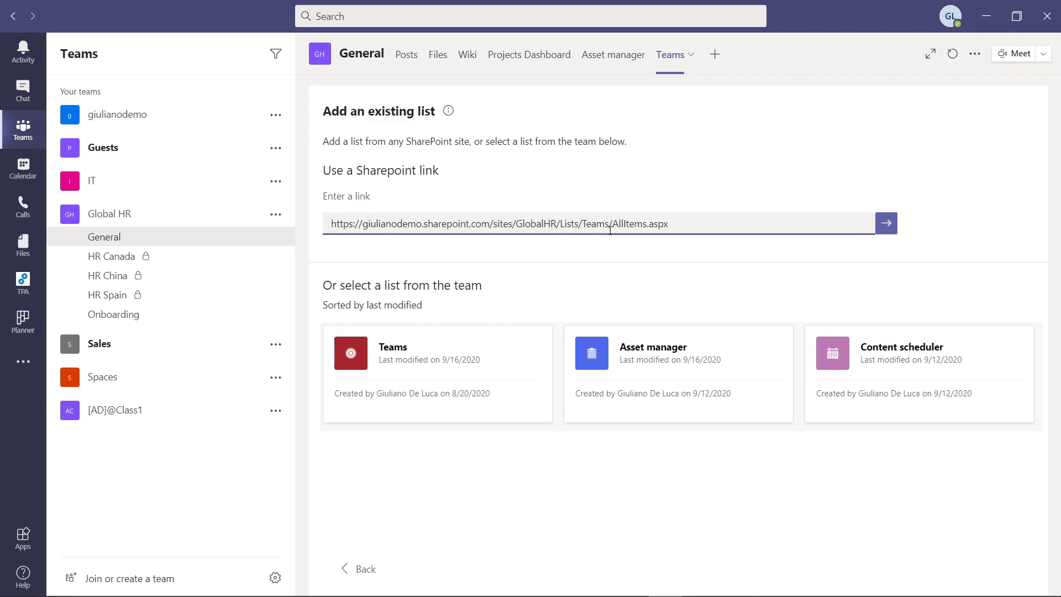
left_click(887, 227)
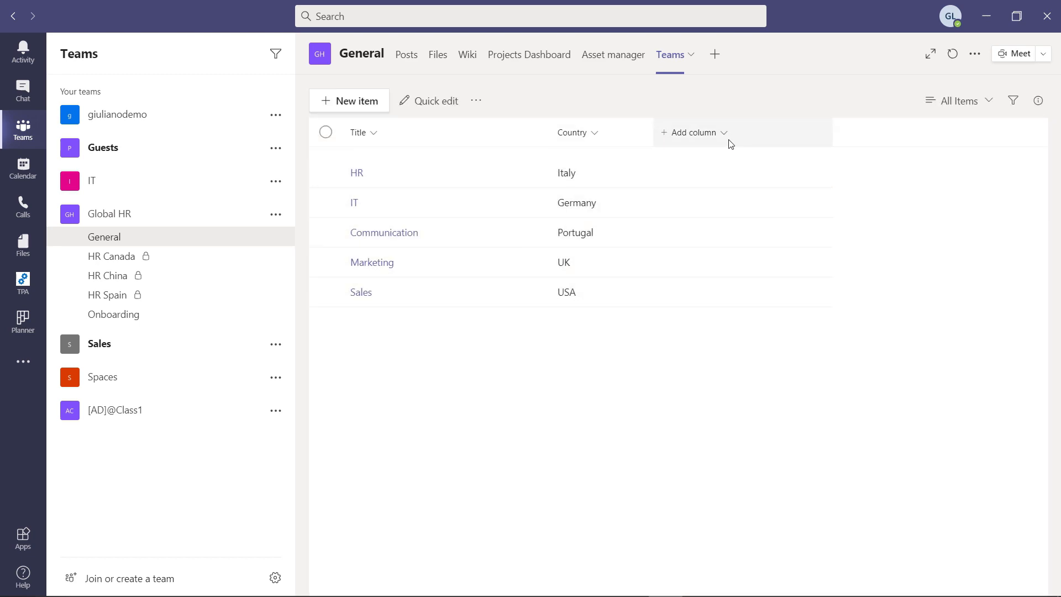
Remove the Teams tab from the General channel
left_click(691, 56)
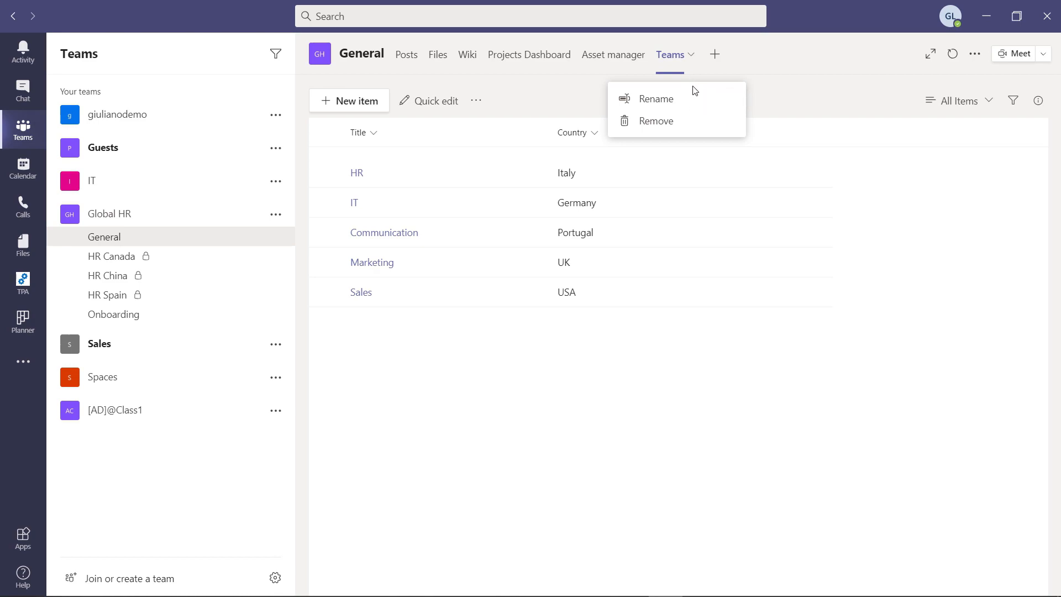
left_click(674, 120)
left_click(675, 319)
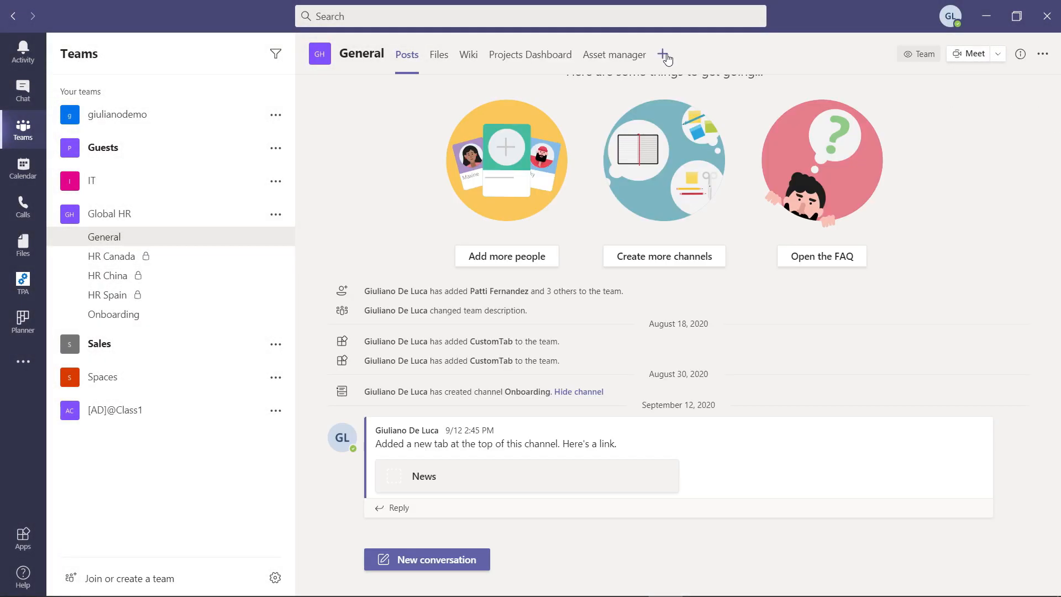
Add a new Lists tab to the General channel of the Global HR team
left_click(663, 56)
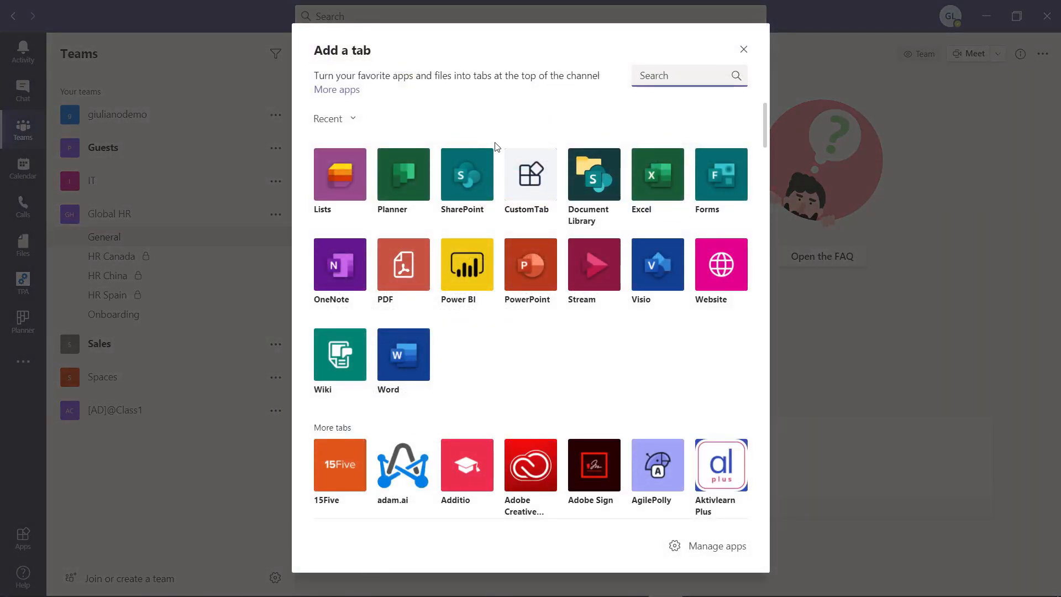
left_click(330, 180)
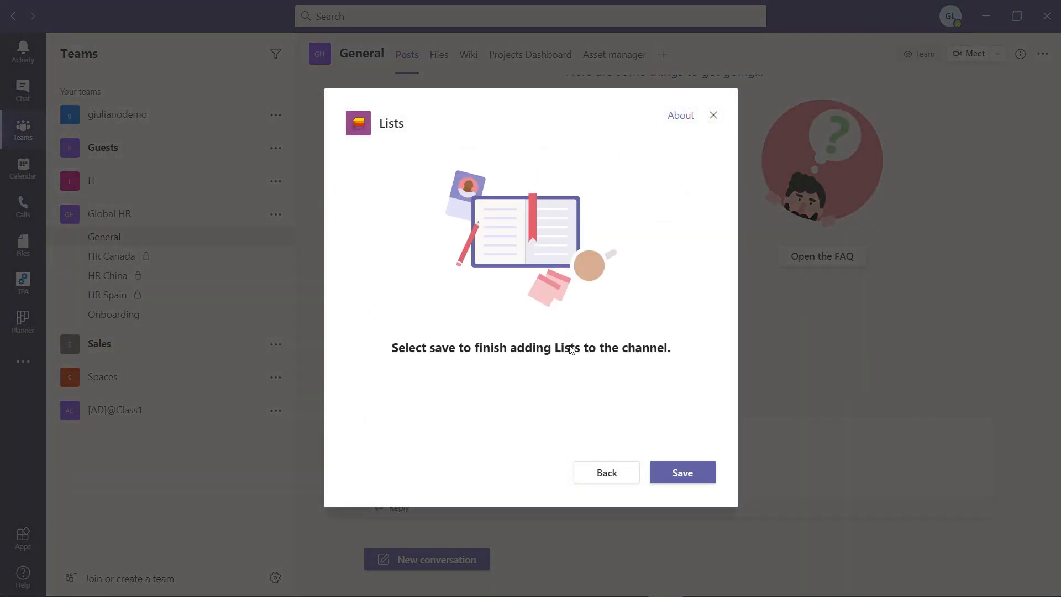
left_click(691, 471)
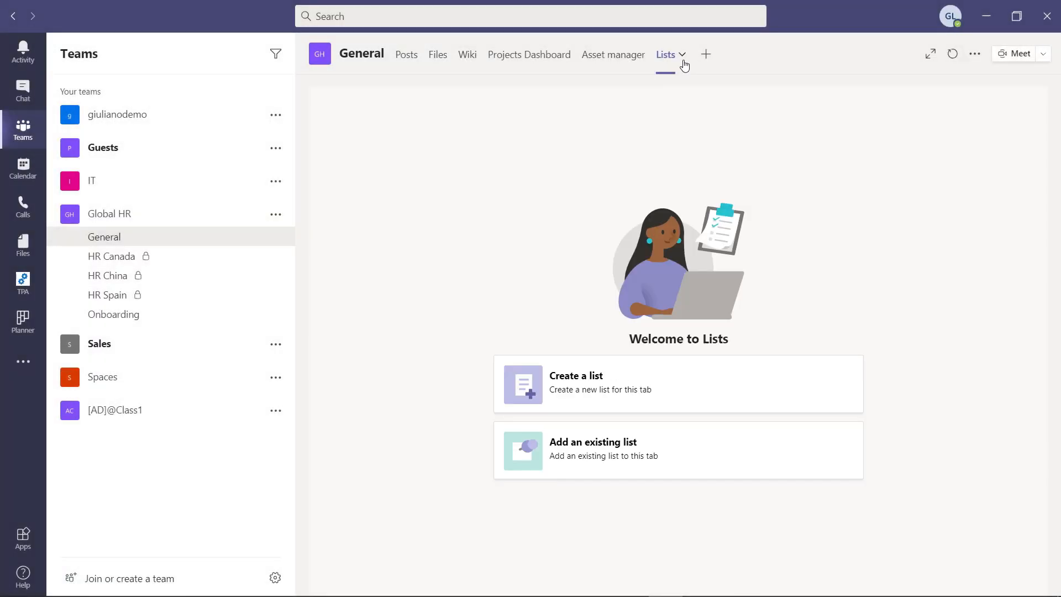
Start a new list for the tab using the Asset manager template
left_click(584, 383)
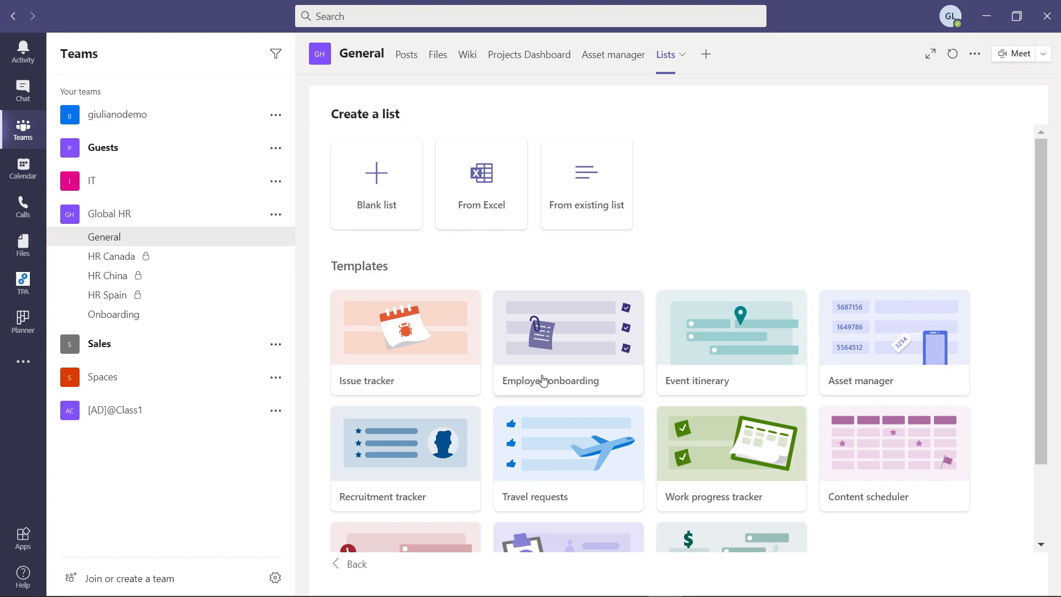
left_click(884, 355)
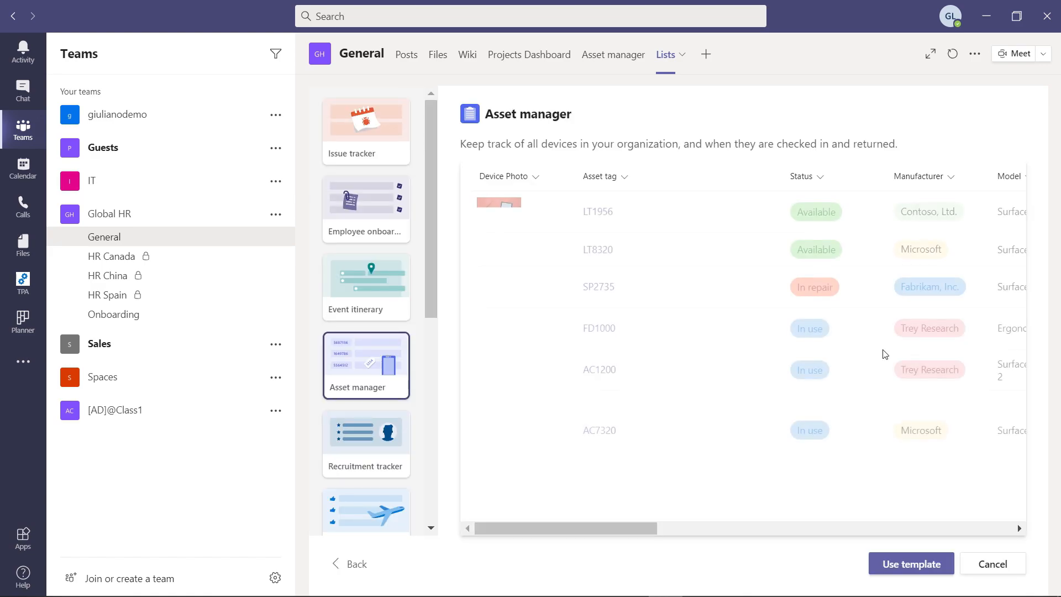
left_click(915, 565)
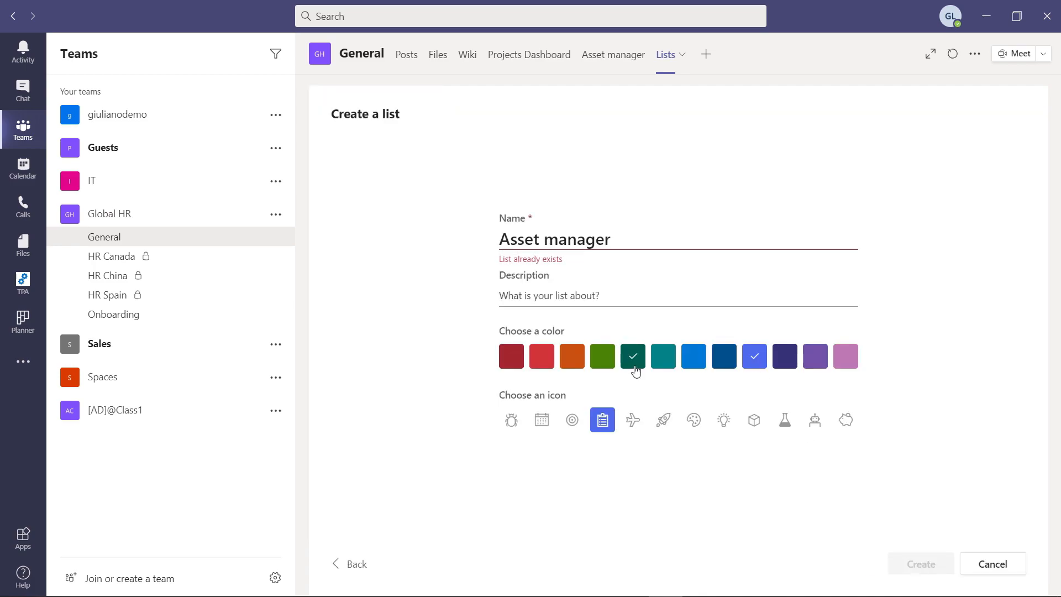
Give the new list the pink color, name it Devices, and create it
left_click(846, 363)
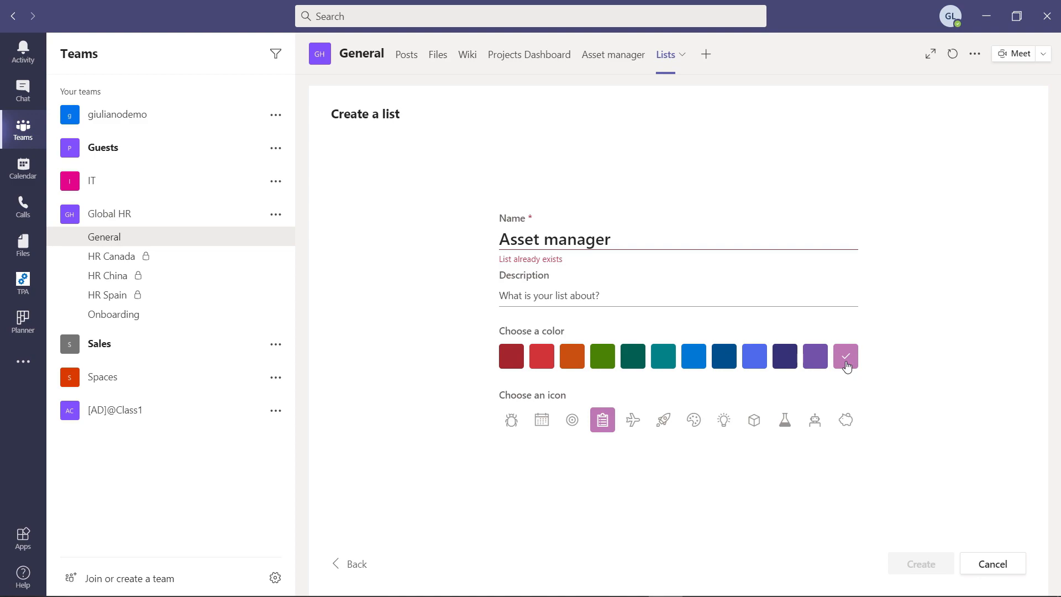
left_click(679, 241)
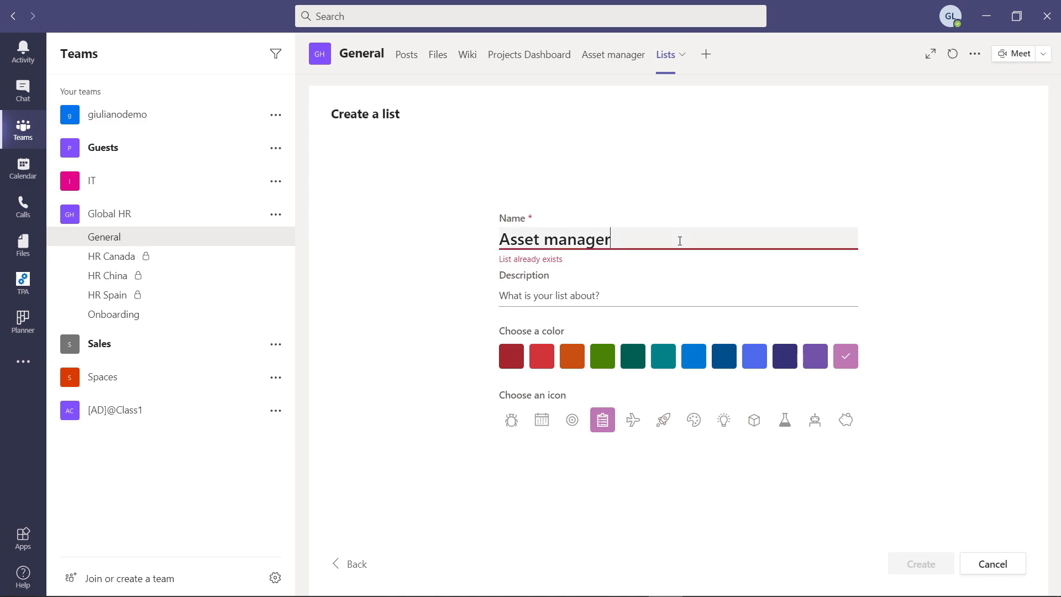
key("ctrl+shift+Left")
key("ctrl+shift+Left")
type("Devices")
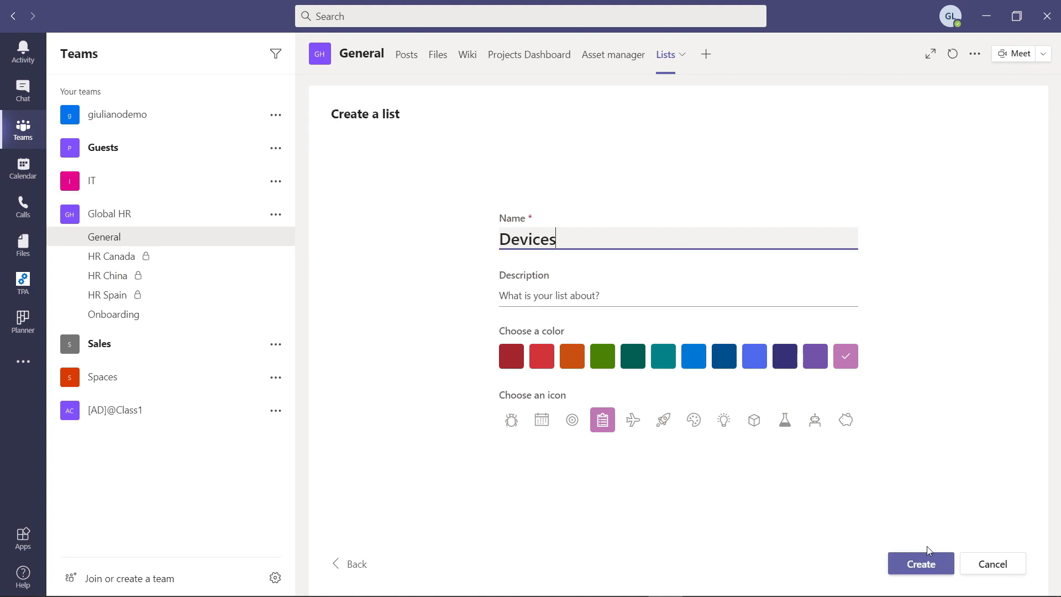
left_click(923, 564)
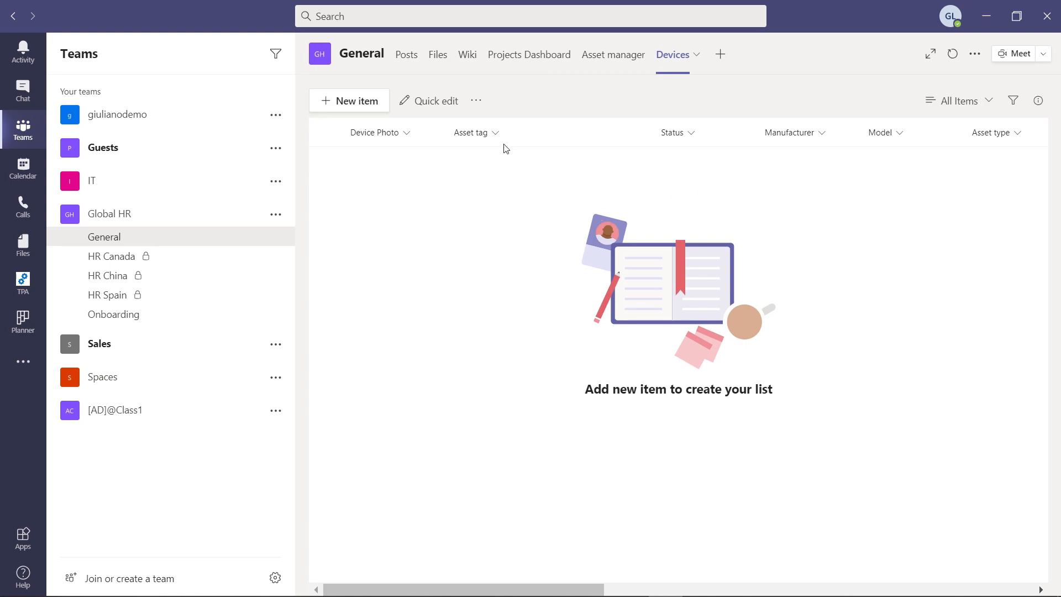
Save a new item: asset tag and serial 1234, Available, Fabrikam, Inc., Sony, Smartphone, Space gray, price 123, an order number, current owner, due 9/18/2020, notes fewf
left_click(367, 104)
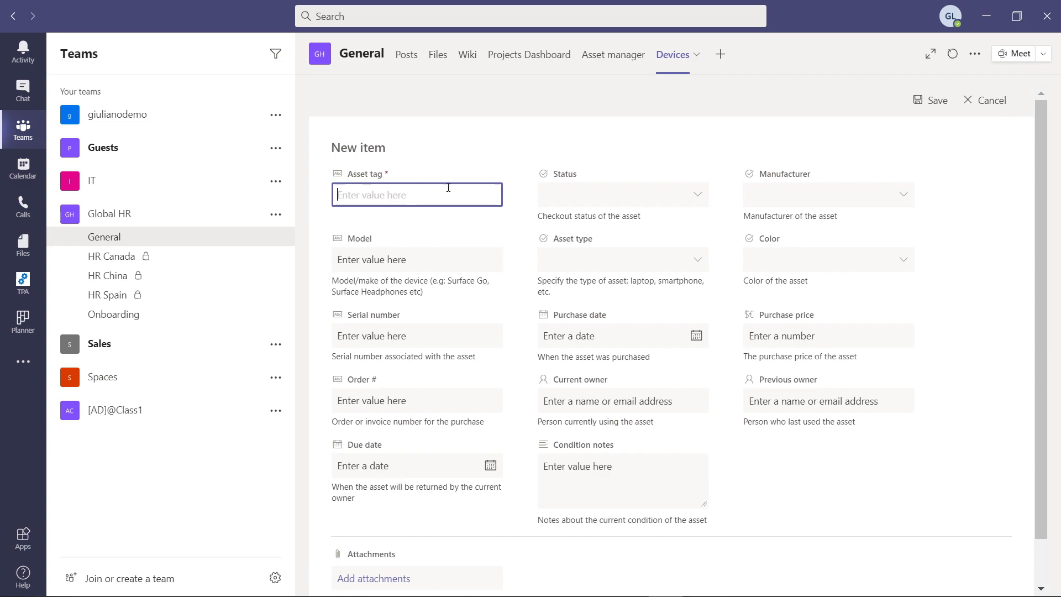
type("1234")
left_click(829, 194)
left_click(801, 253)
left_click(417, 260)
type("Sony")
left_click(455, 400)
type("rwe")
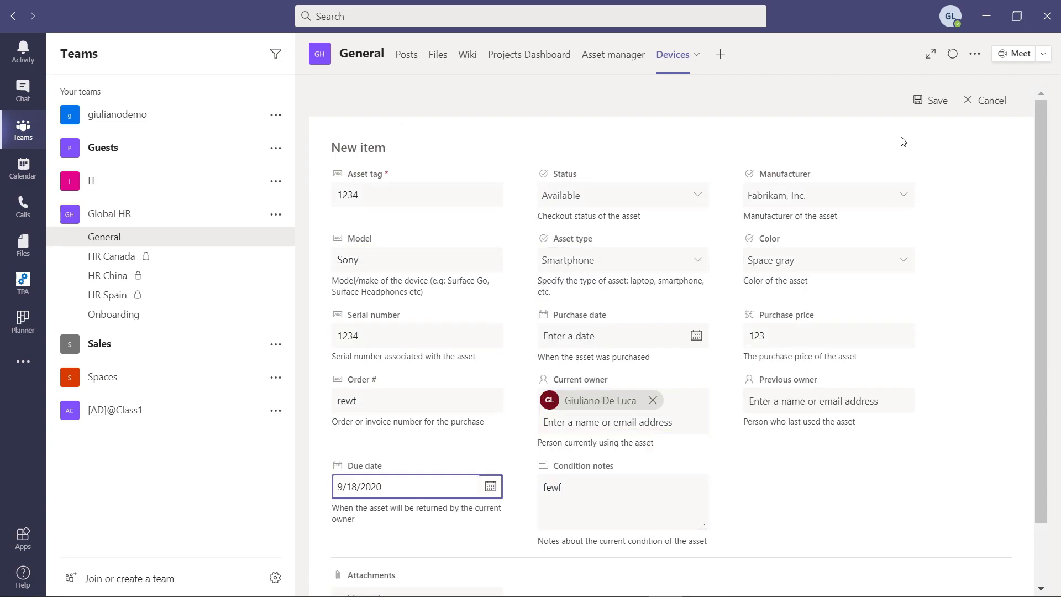
left_click(931, 101)
Edit the Status column's choice pill styles and give the Available pill the darkest gray fill
left_click_drag(591, 590, 628, 588)
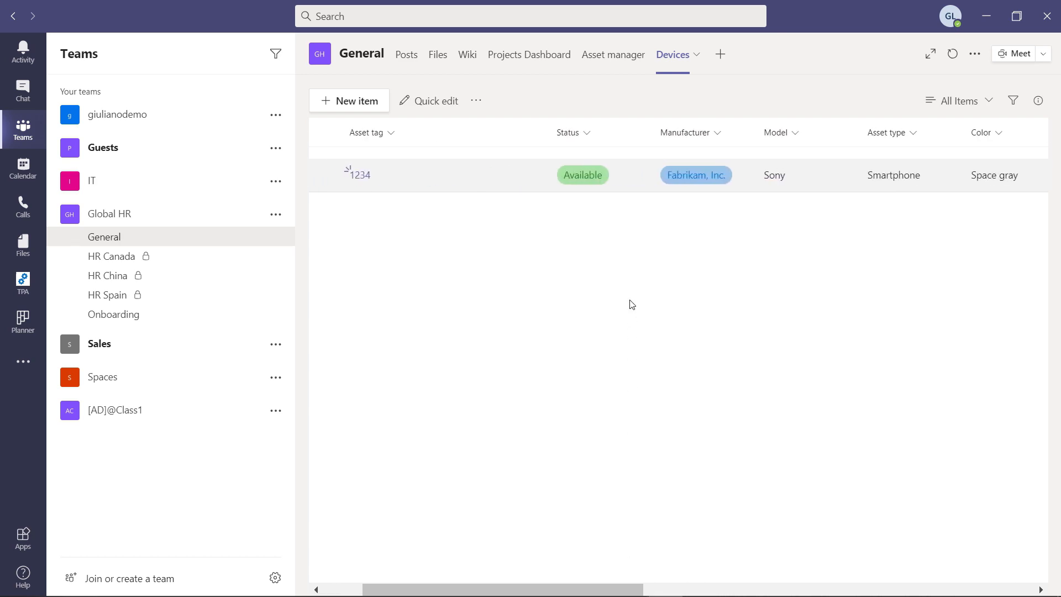
left_click(588, 134)
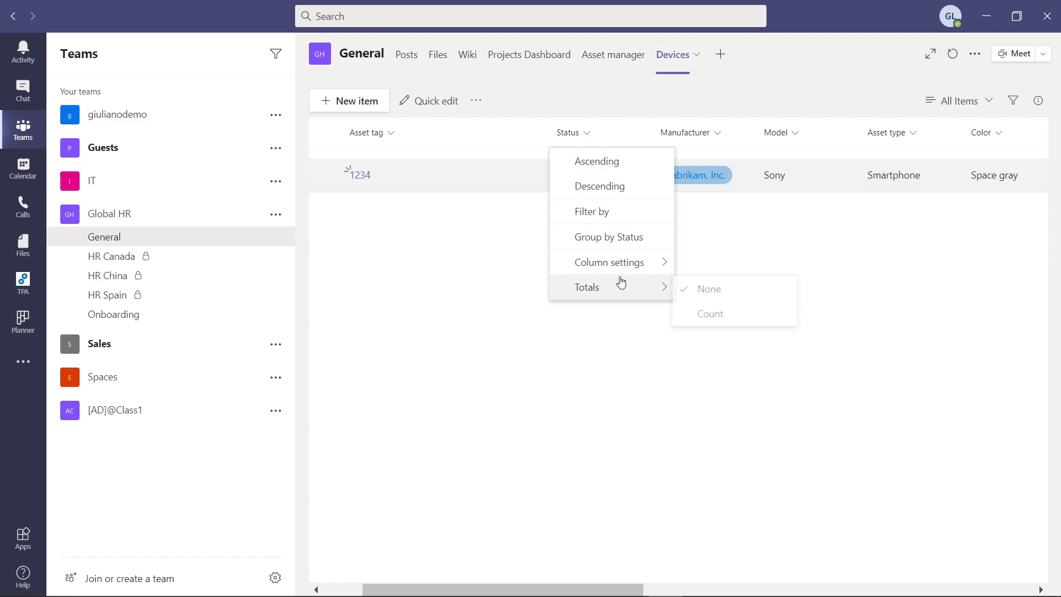
mouse_move(628, 275)
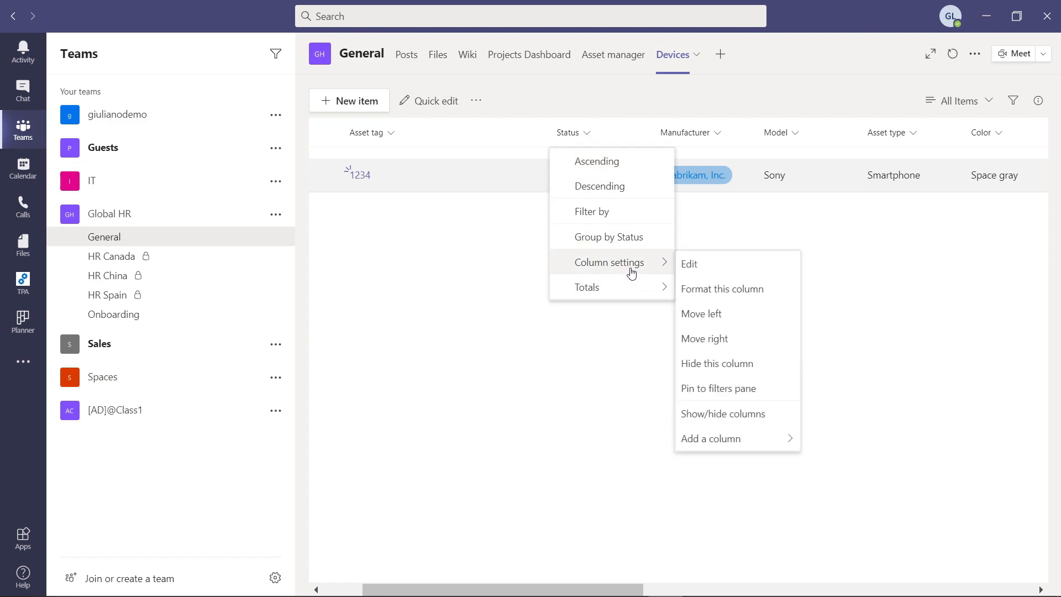
left_click(730, 299)
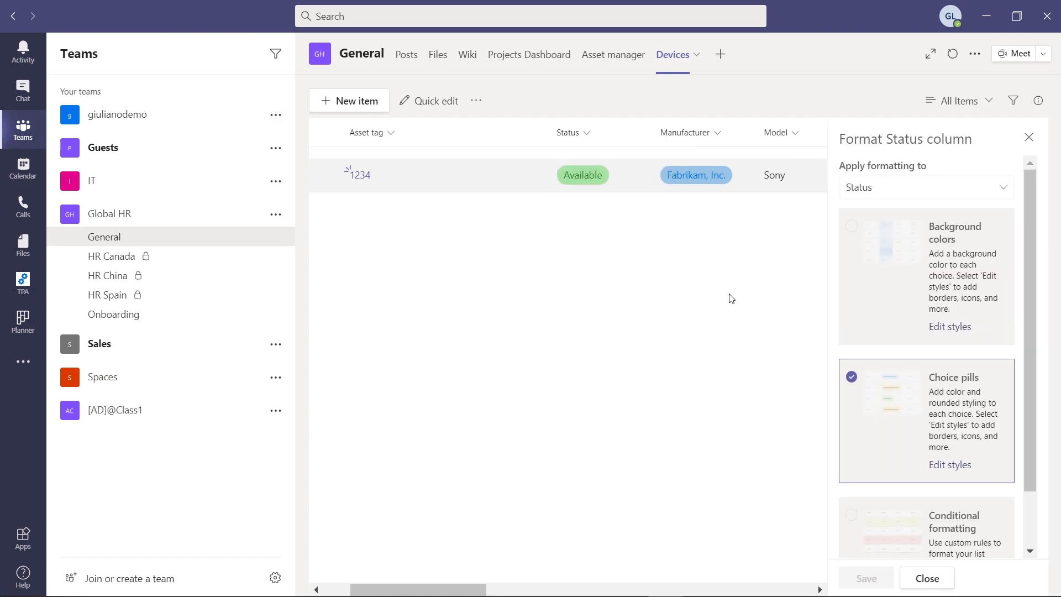
left_click(950, 465)
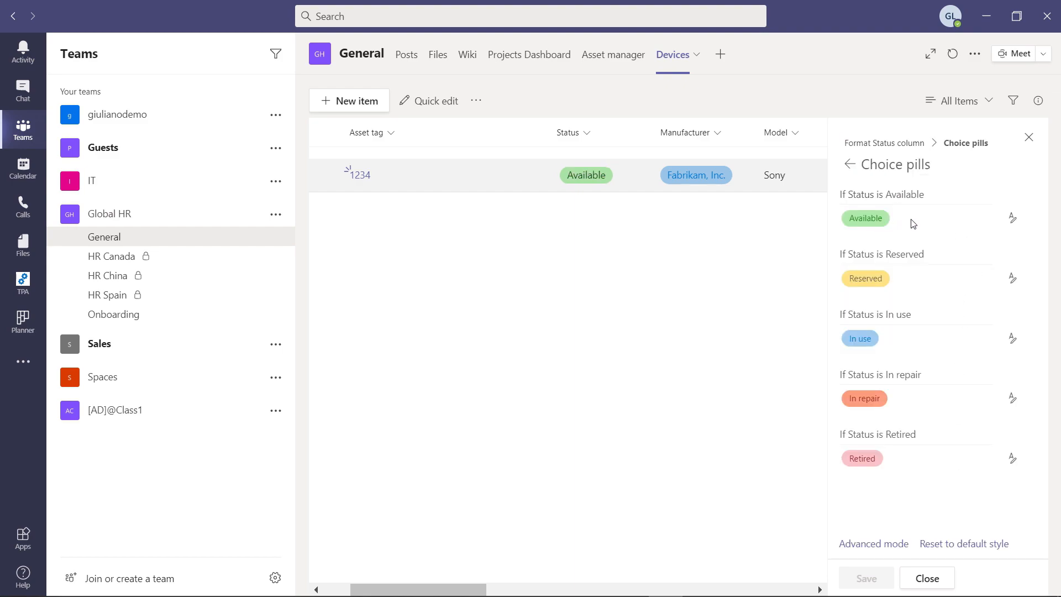
left_click(1013, 219)
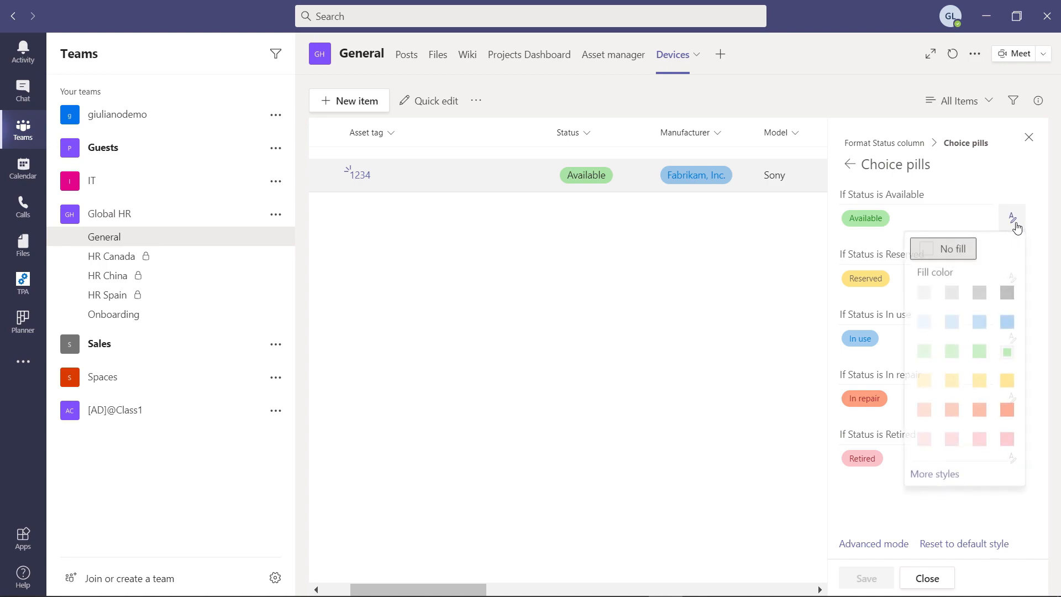
left_click(1005, 299)
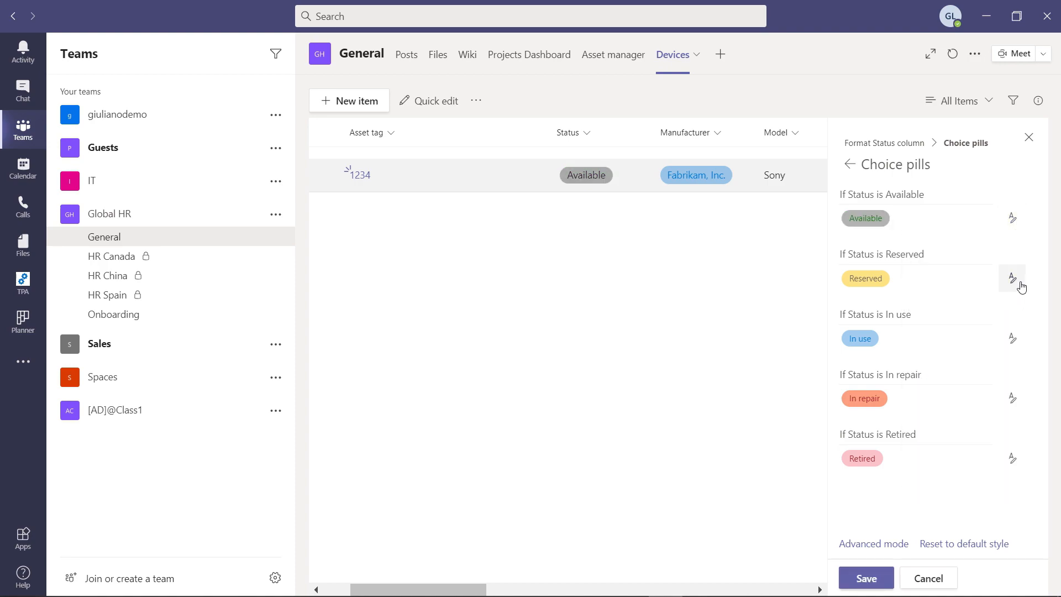
Set the Reserved pill's fill to the second-darkest orange and the In repair pill's fill to the darkest pink
left_click(1013, 278)
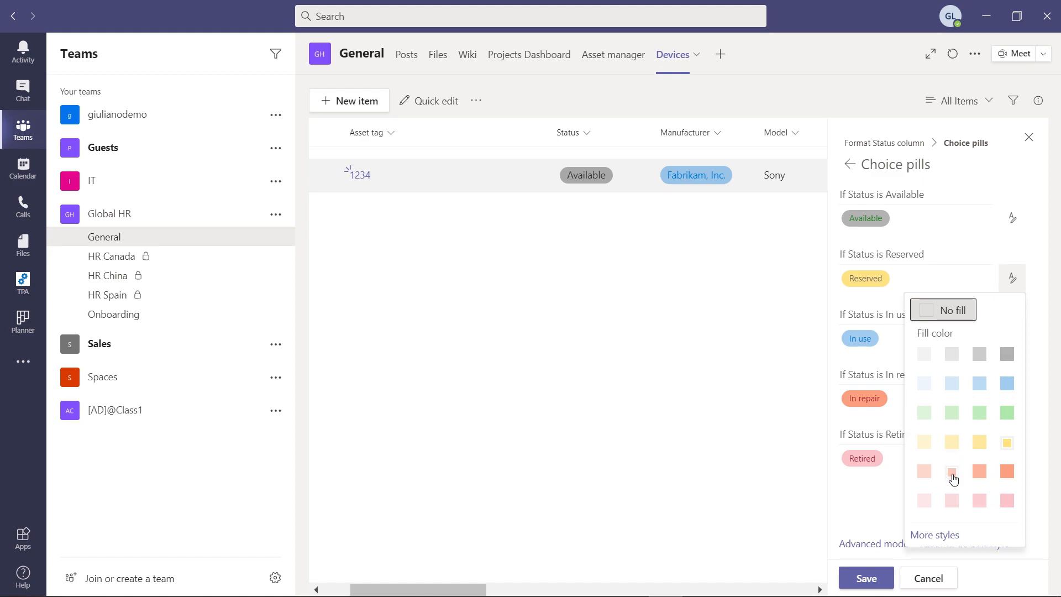
left_click(981, 472)
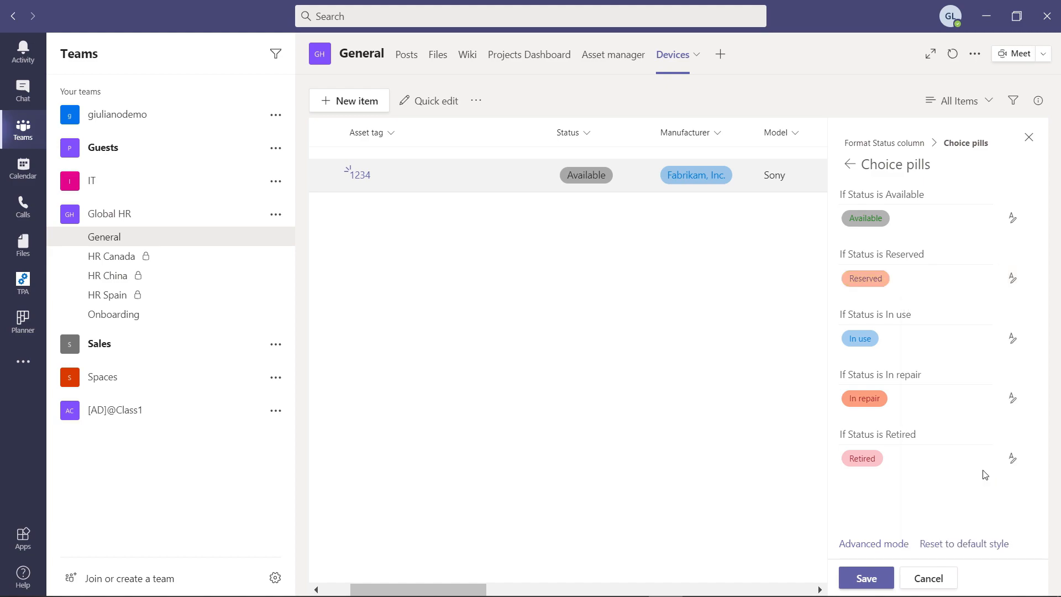
left_click(1012, 402)
left_click(1010, 339)
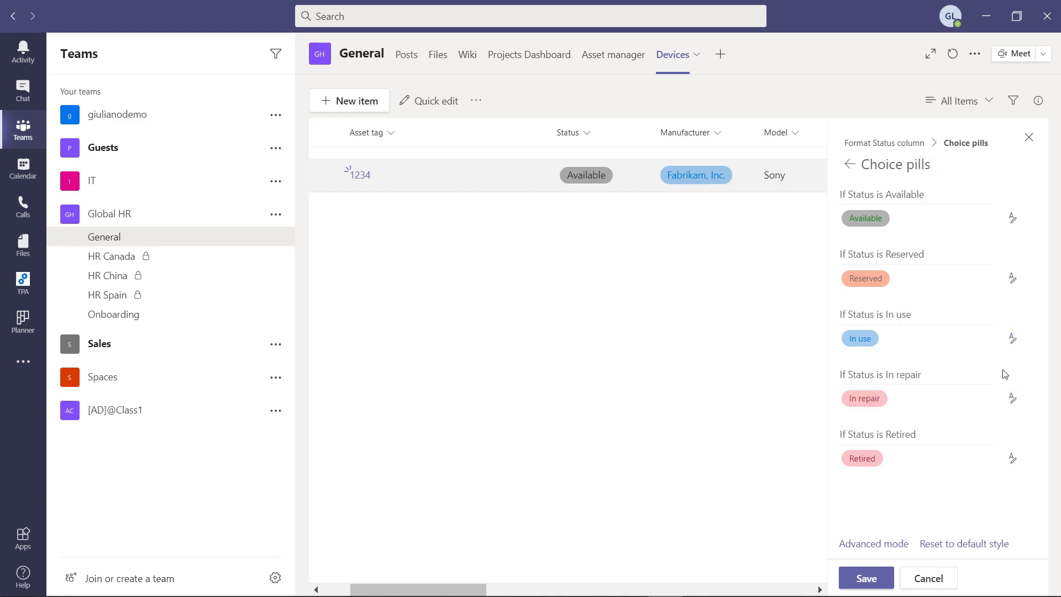
Add a thumbs-down icon to the Retired pill's style and save the Status column formatting
left_click(1011, 460)
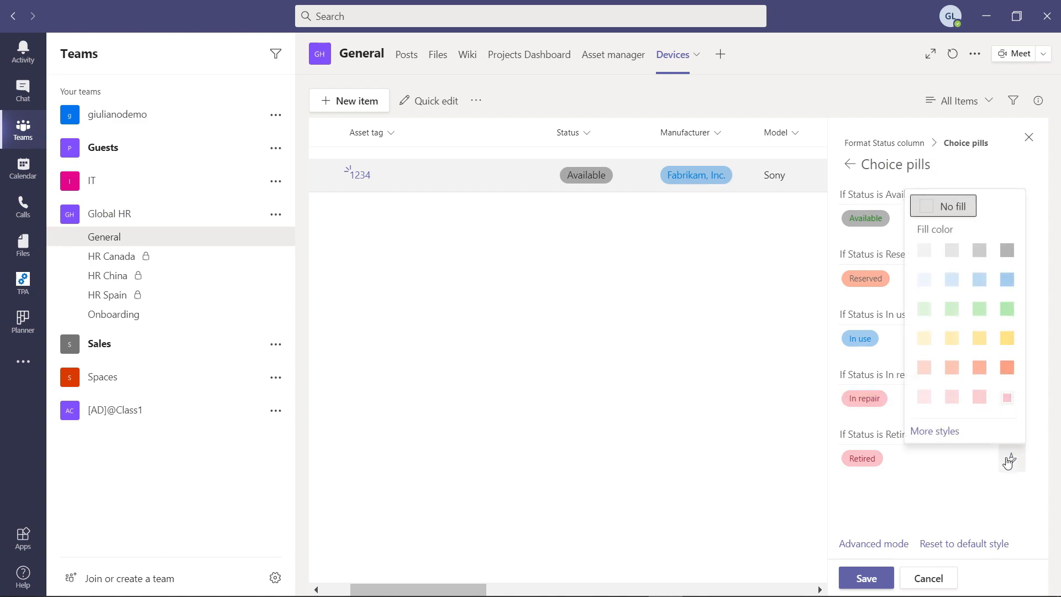
left_click(934, 431)
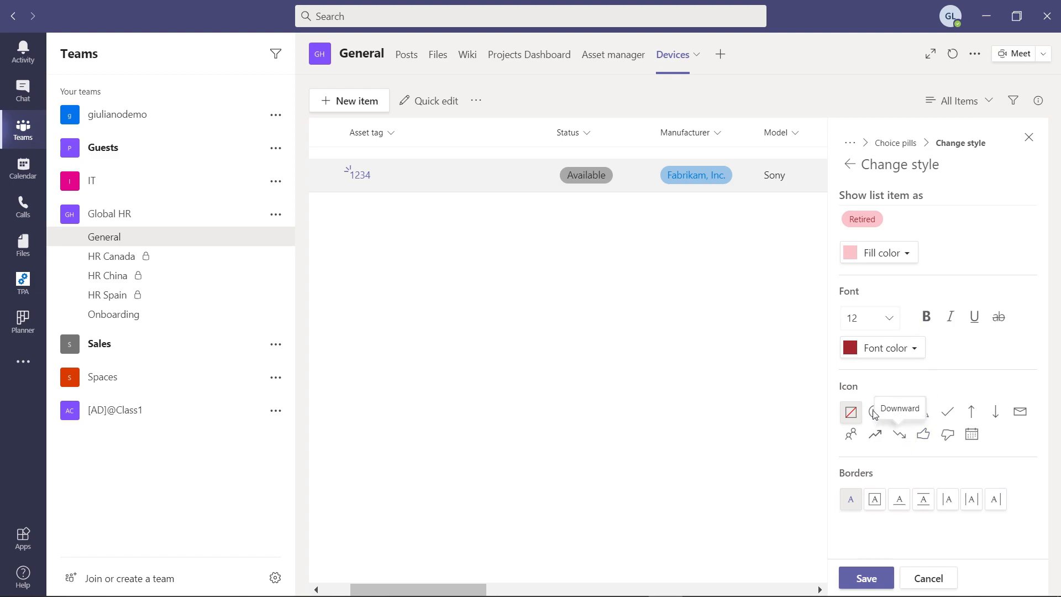
left_click(948, 415)
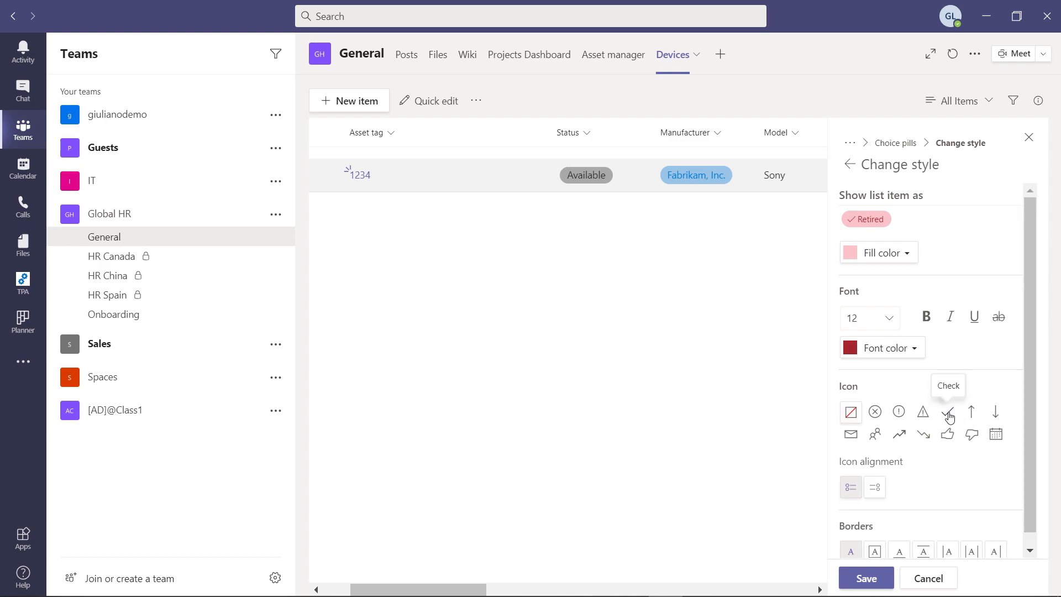
left_click(972, 436)
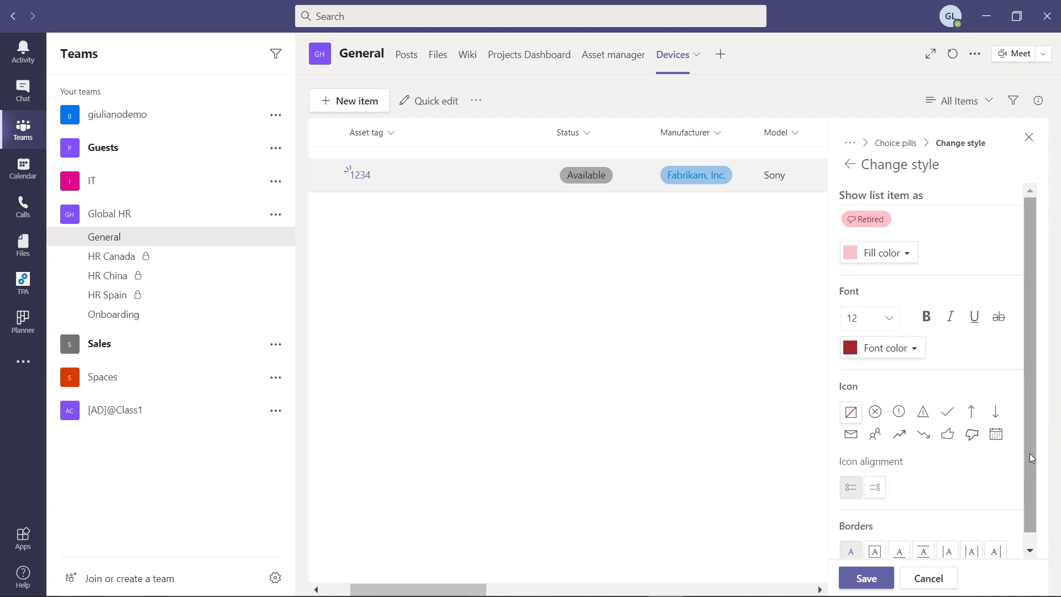
left_click_drag(1030, 458, 1037, 407)
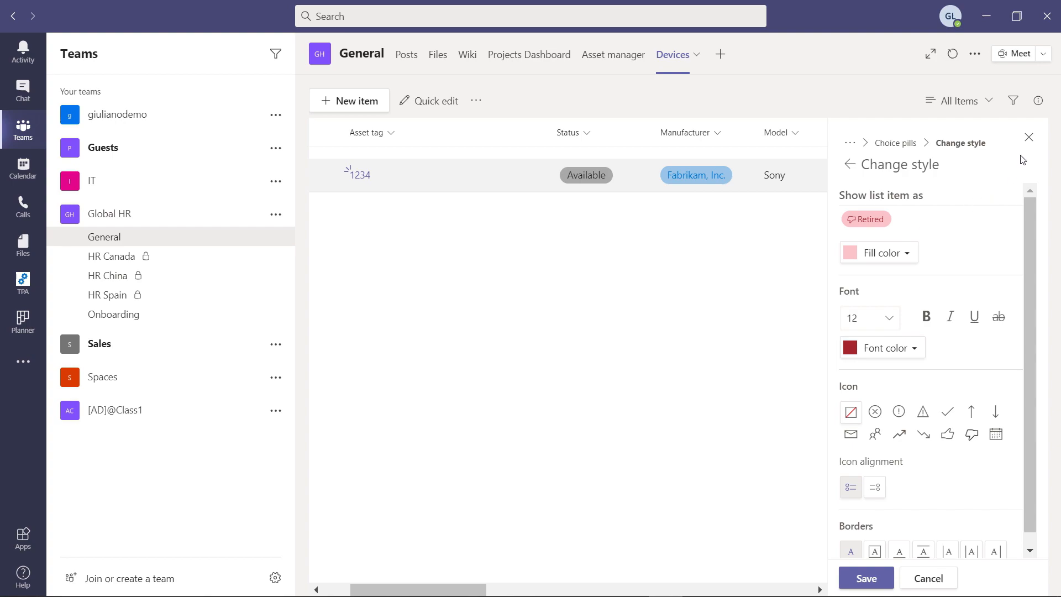
left_click(867, 577)
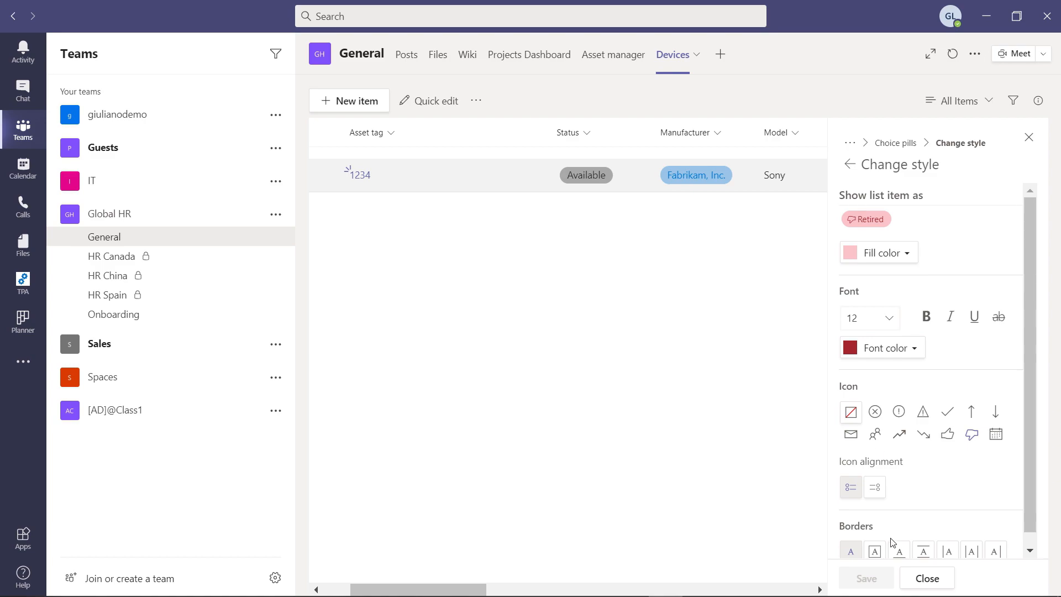
left_click(927, 578)
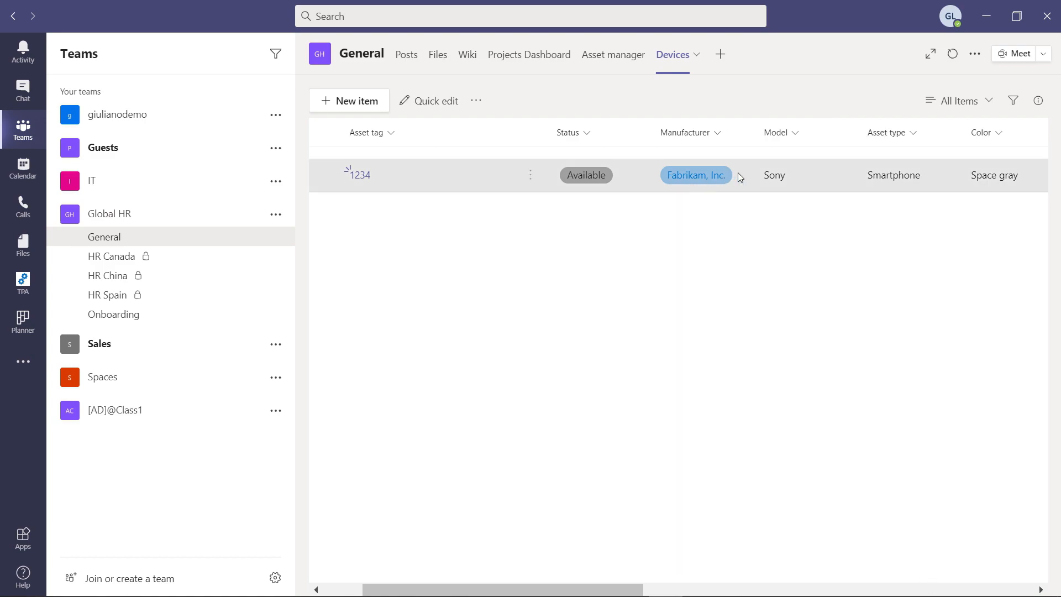
Add a column of type Number named Number at the end of the Devices list
left_click_drag(566, 589, 573, 549)
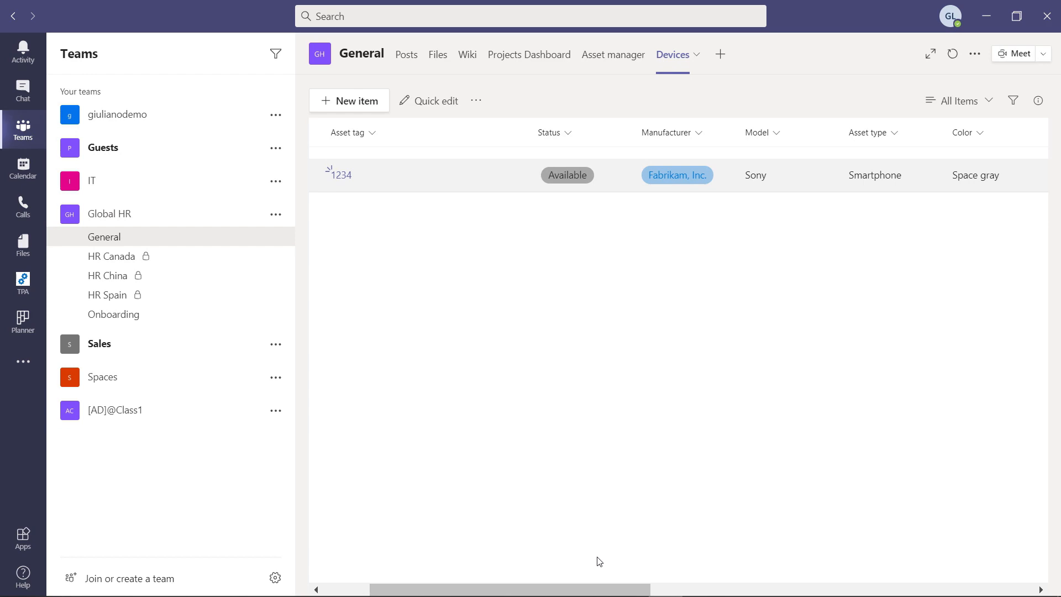
left_click_drag(638, 593, 1045, 576)
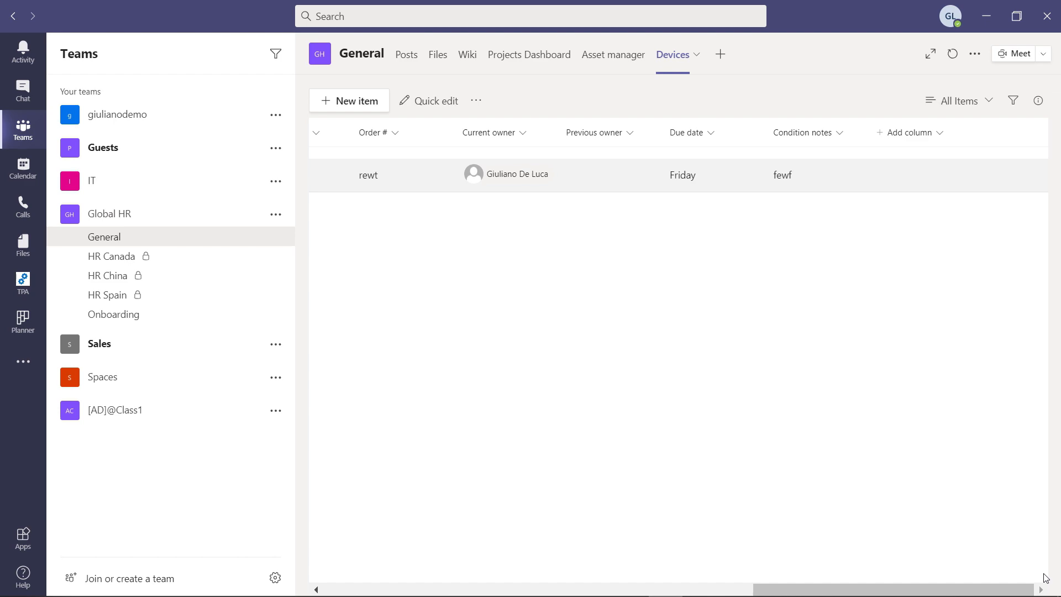
left_click(927, 137)
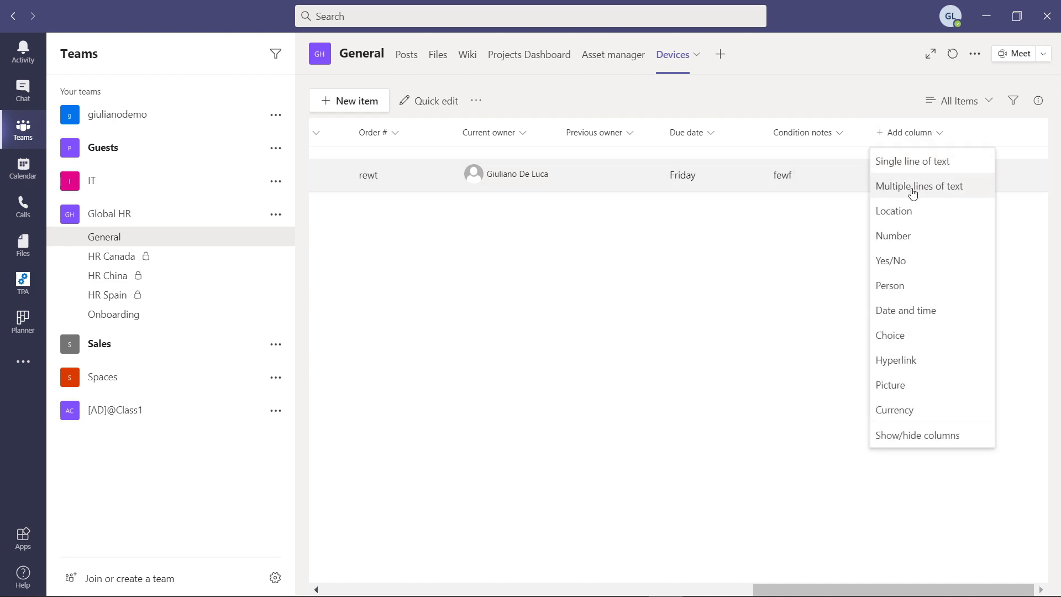
left_click(907, 241)
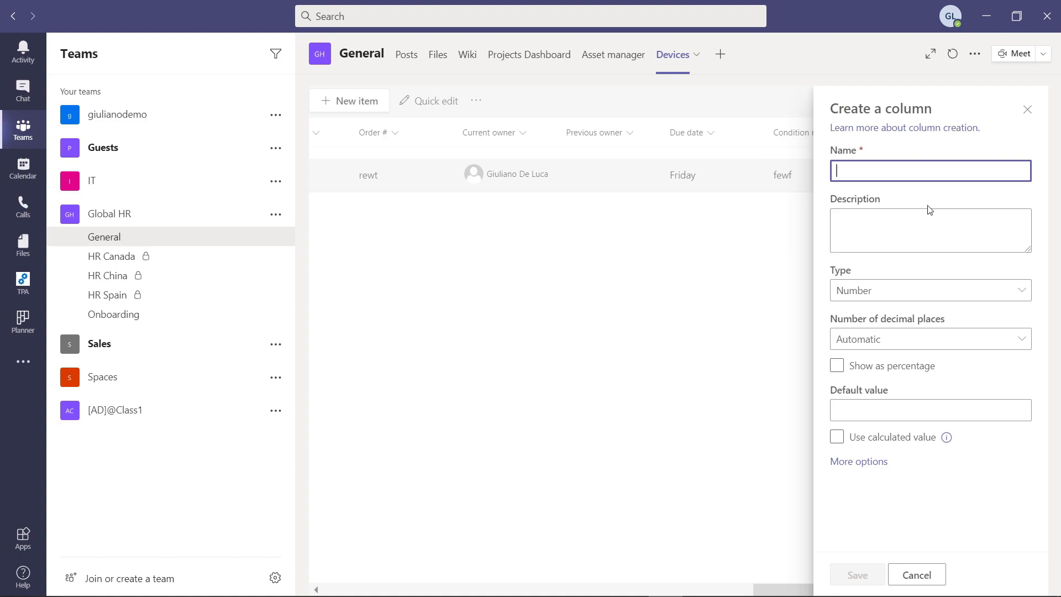
type("Number")
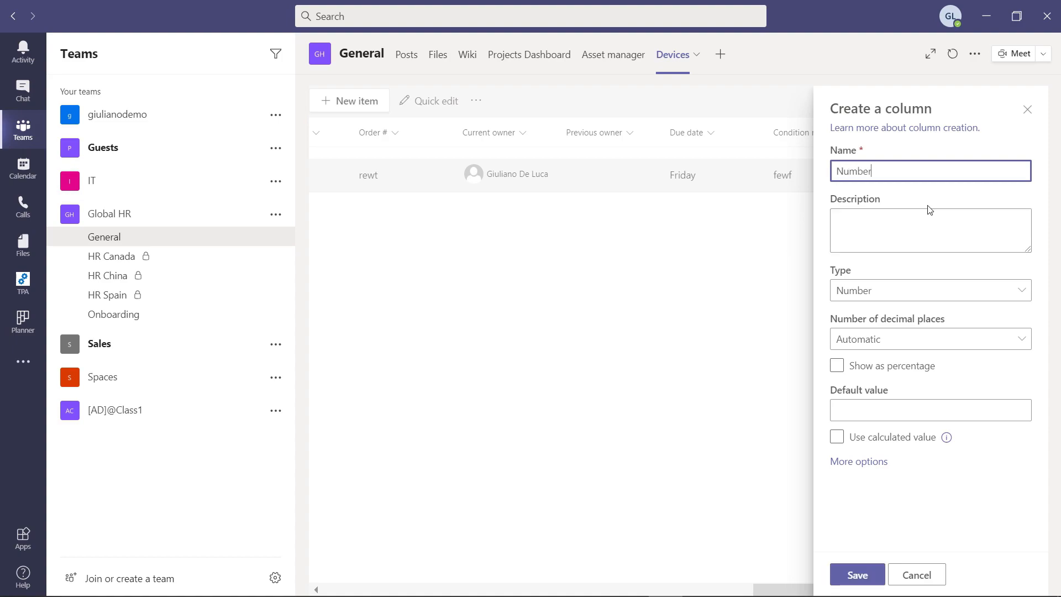
left_click(860, 564)
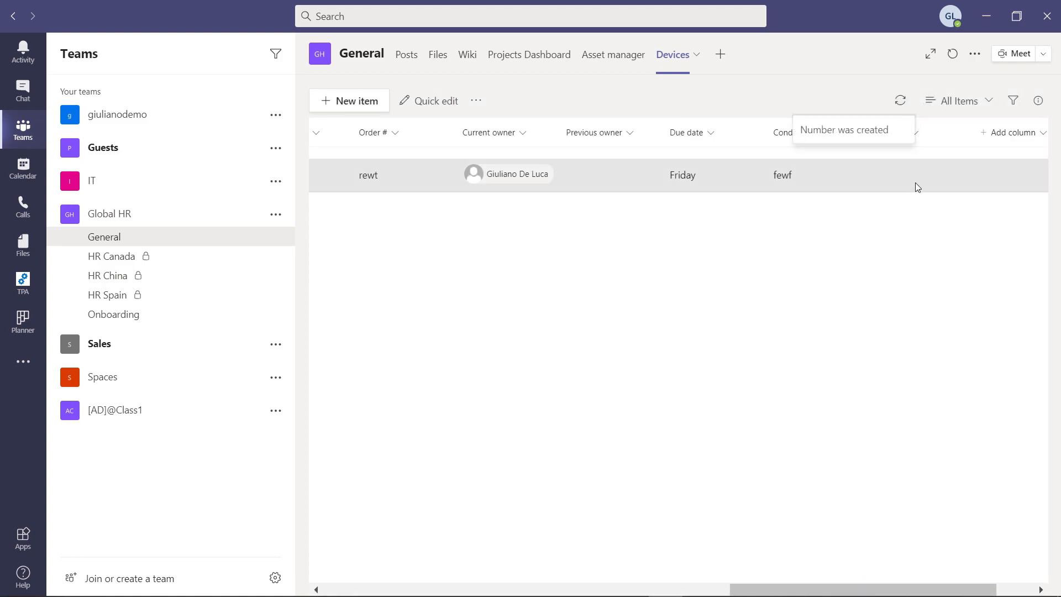
Open the Devices item with asset tag 1234, set its Number field to 12345 and return to the list
double_click(915, 183)
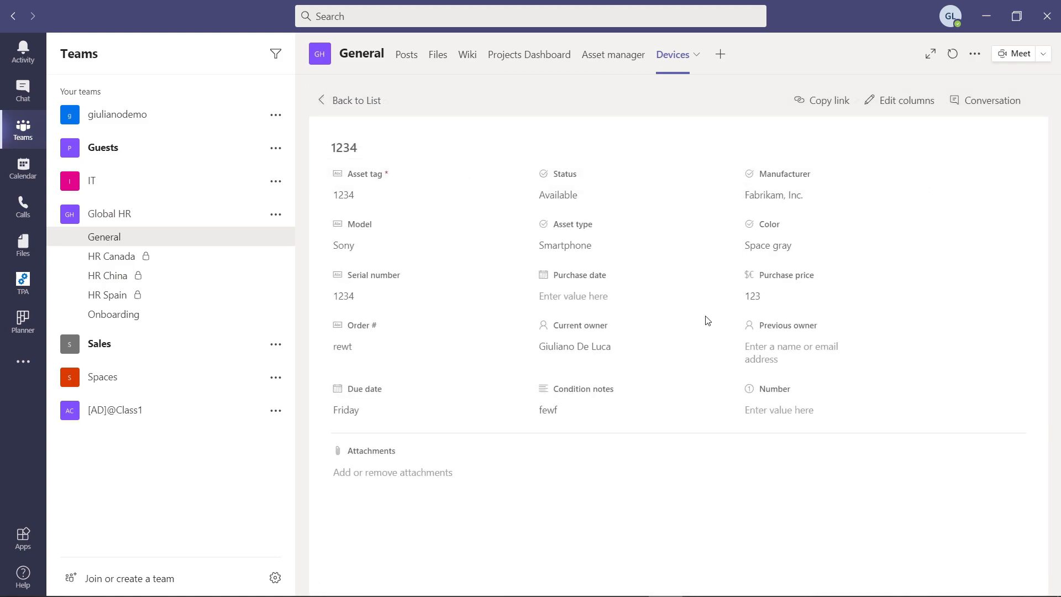
left_click(792, 408)
type("12345")
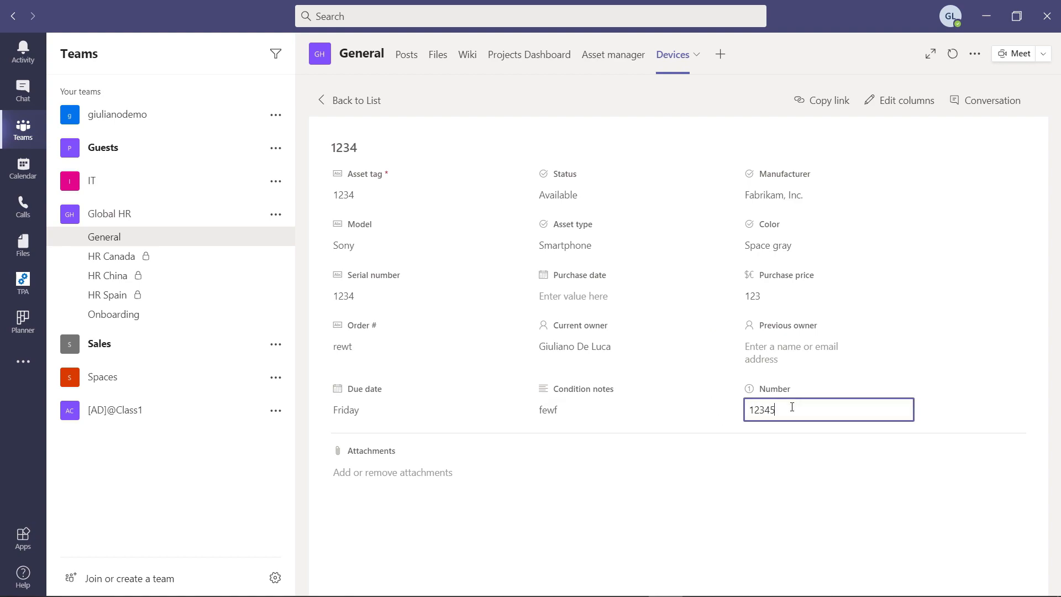
left_click(326, 100)
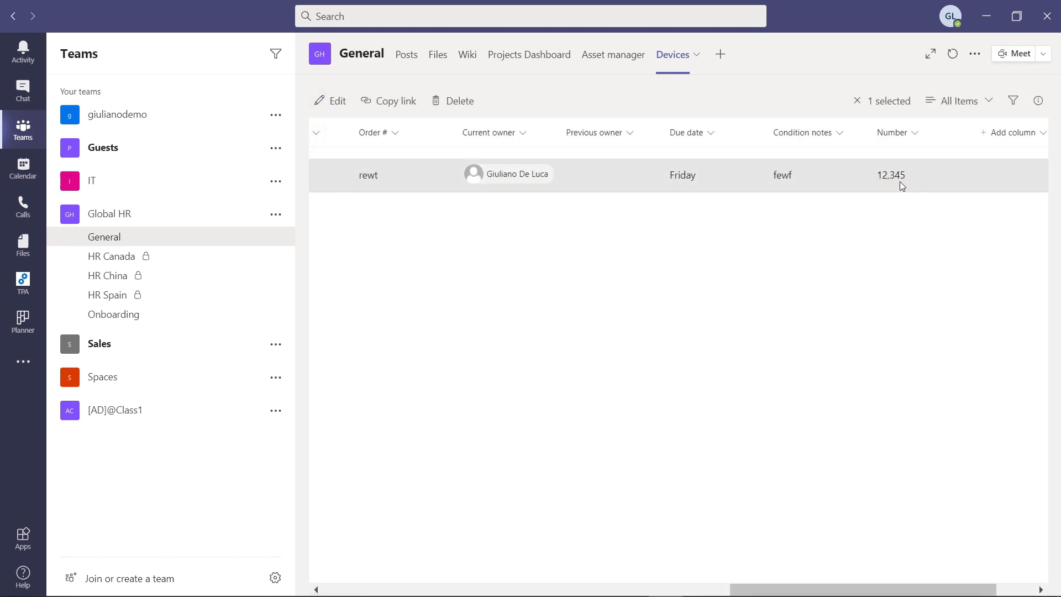
Format the Number column with data bars and set the positive values' bar color to the darkest green
left_click(915, 140)
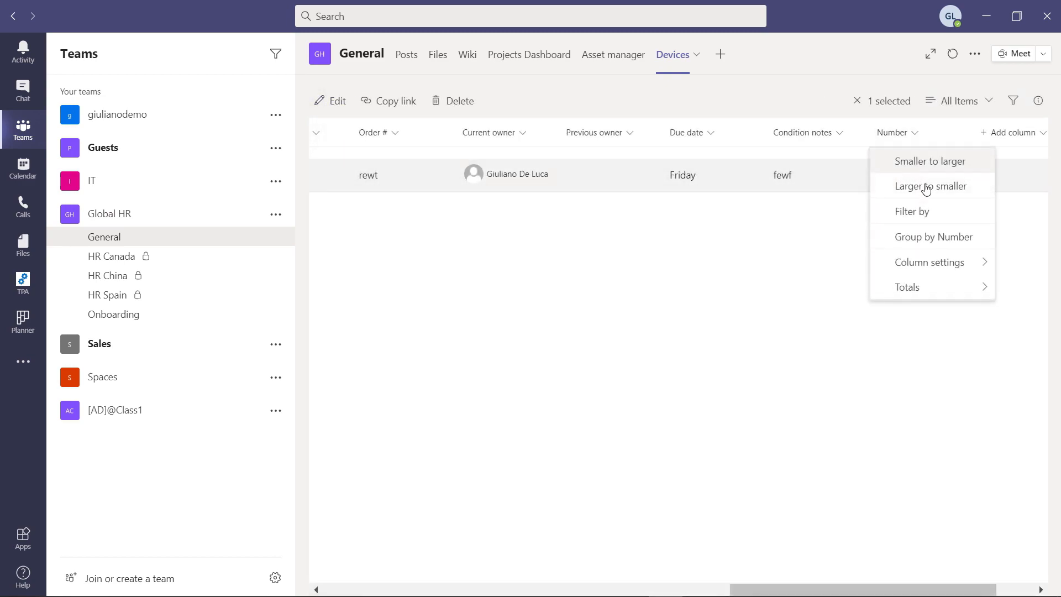
mouse_move(926, 269)
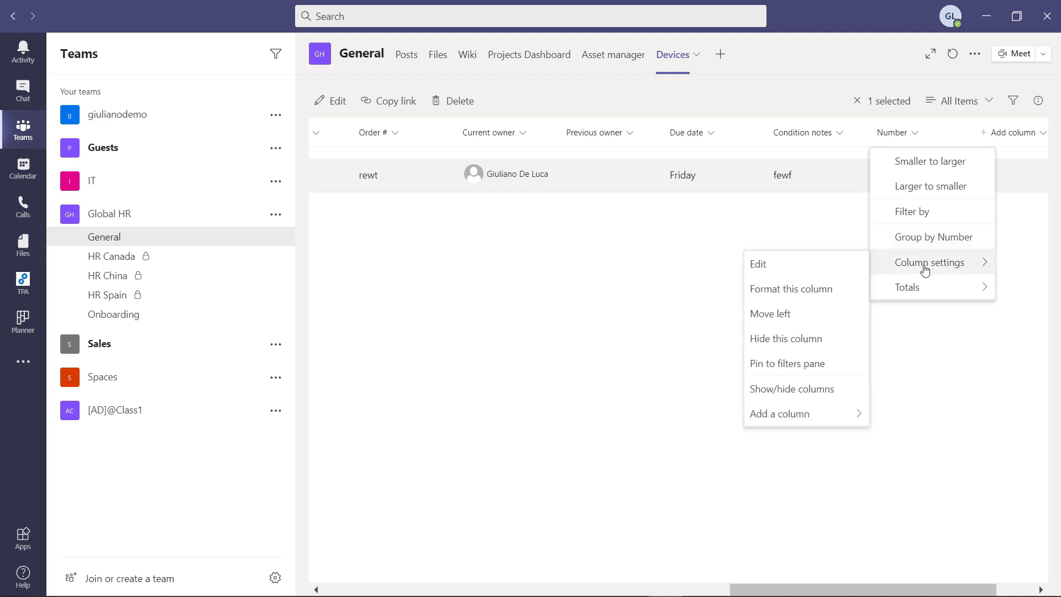
left_click(827, 289)
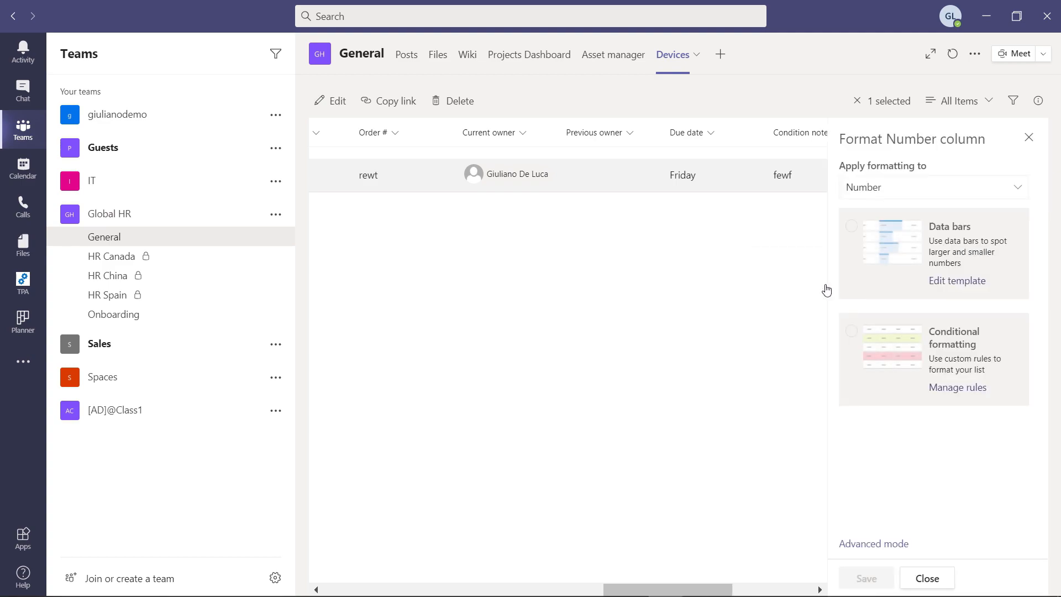
left_click(957, 281)
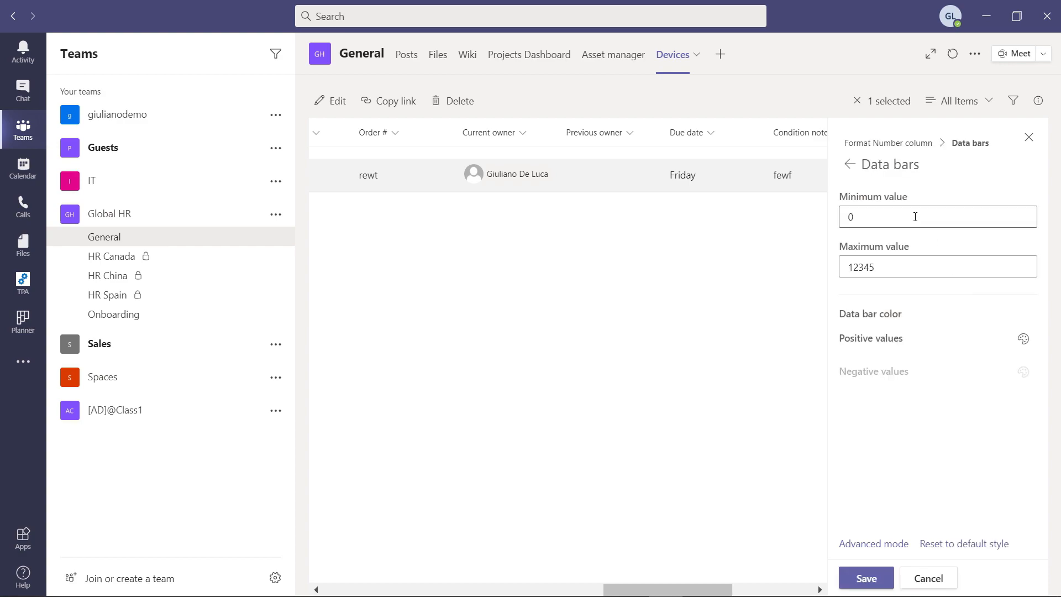
left_click(1024, 341)
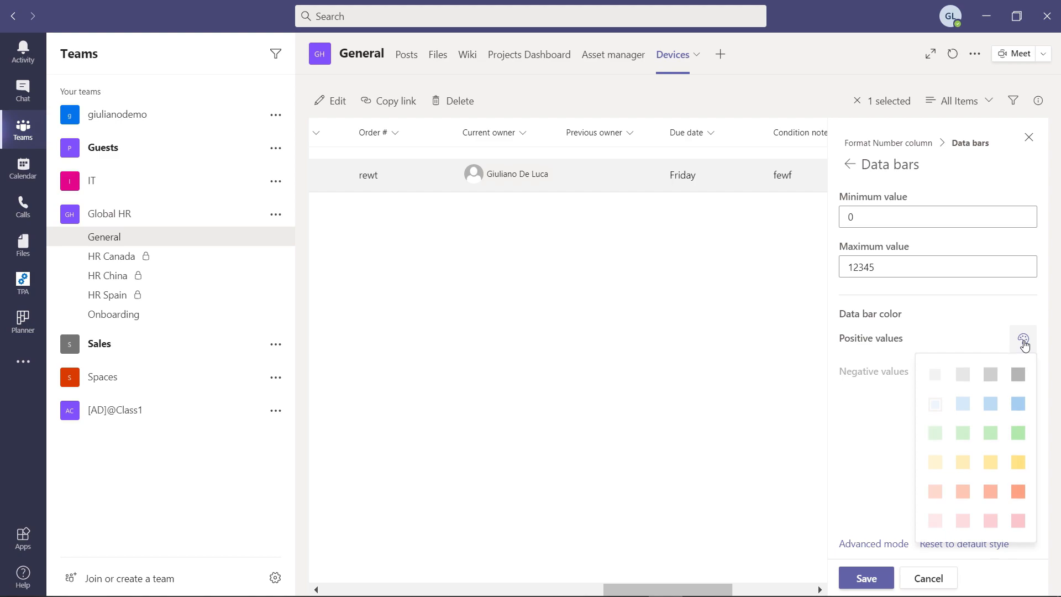
left_click(1018, 436)
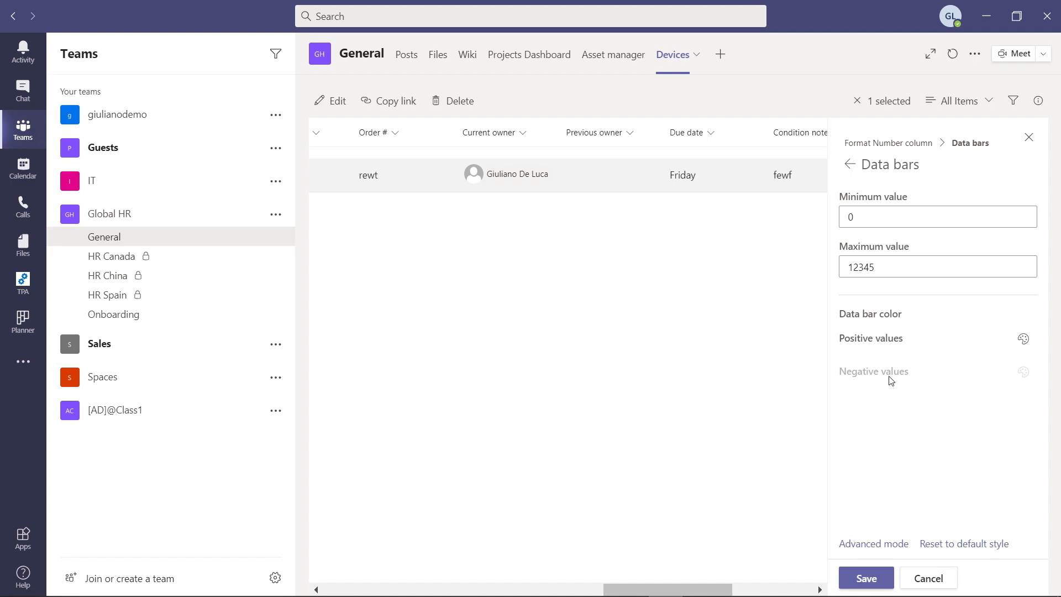
Set the data bars' minimum value to -12345 and the negative values' color to the darkest orange, and save the formatting
double_click(871, 213)
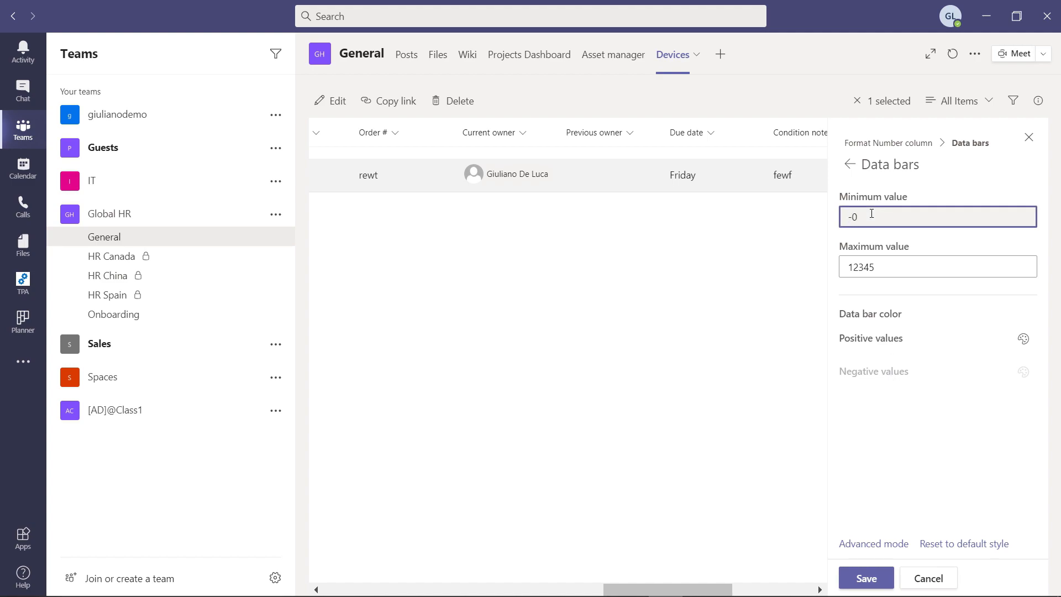
type("-12345")
left_click(1022, 367)
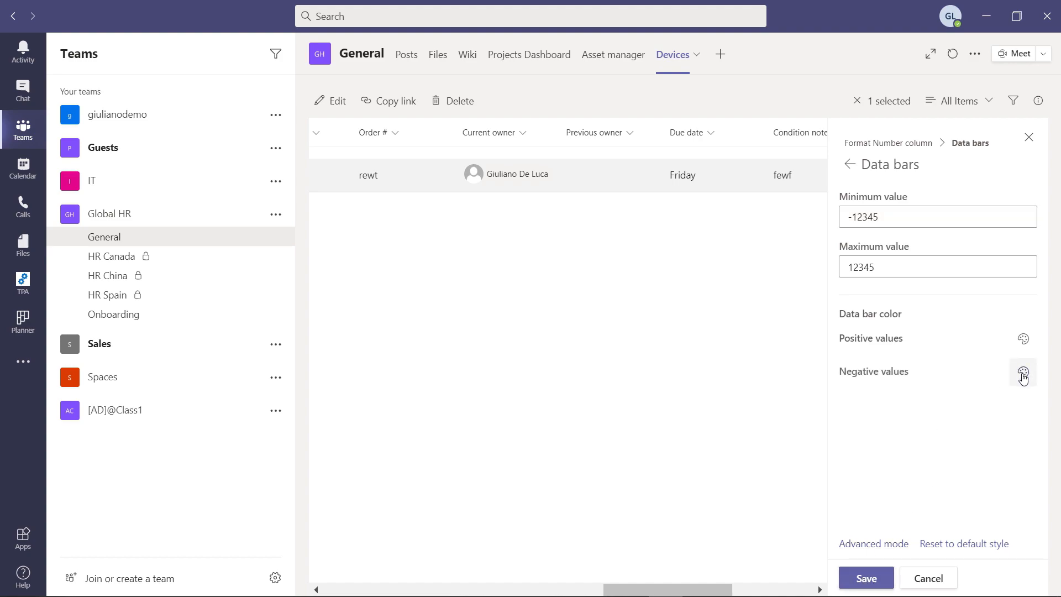
left_click(1023, 375)
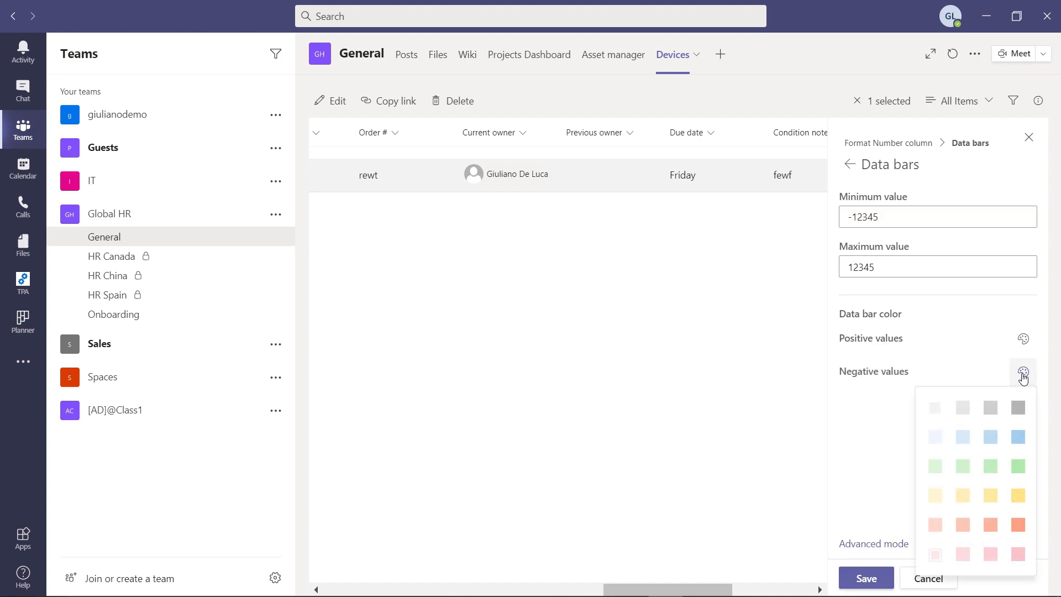
left_click(1019, 530)
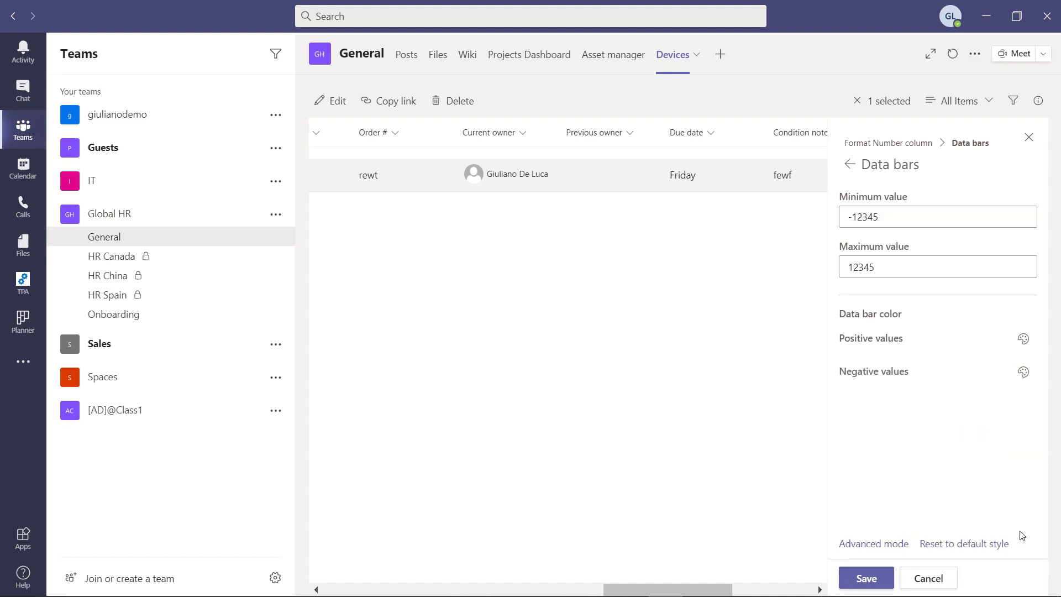
left_click(875, 582)
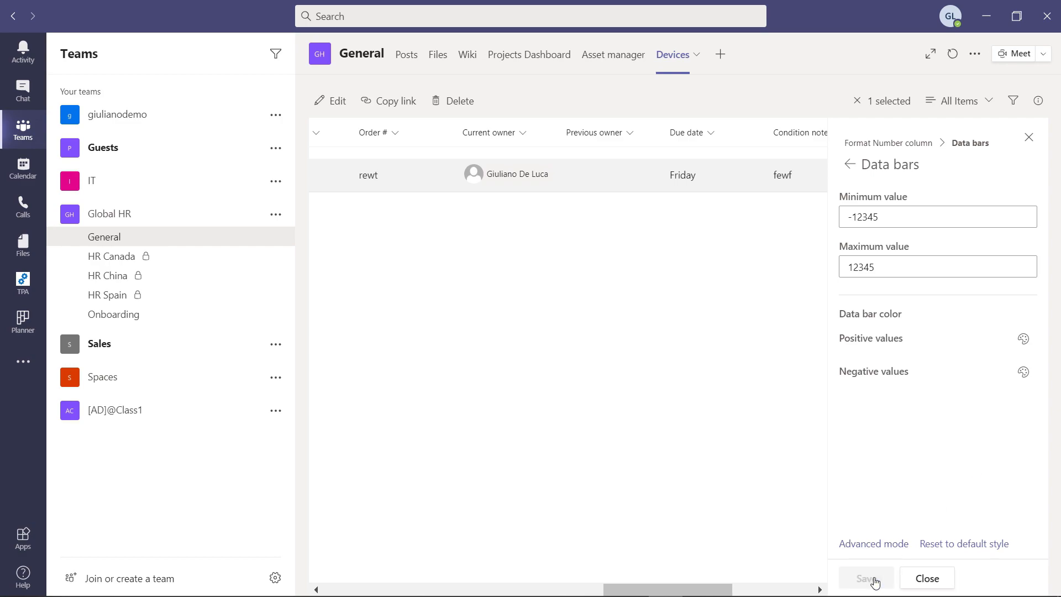
left_click(929, 578)
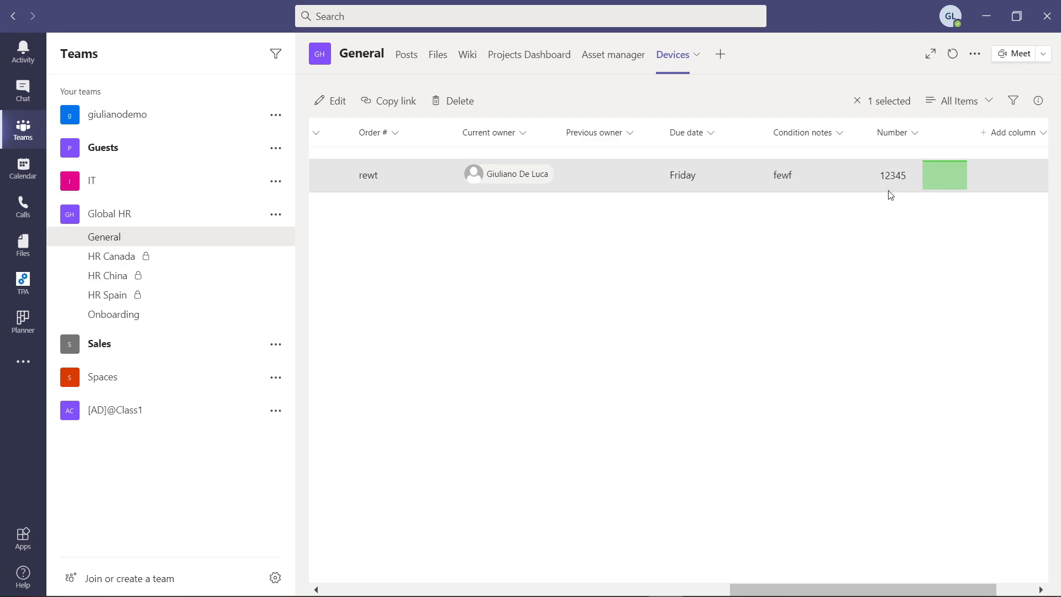
Deselect the item and switch the Devices list to the Gallery view
left_click(894, 206)
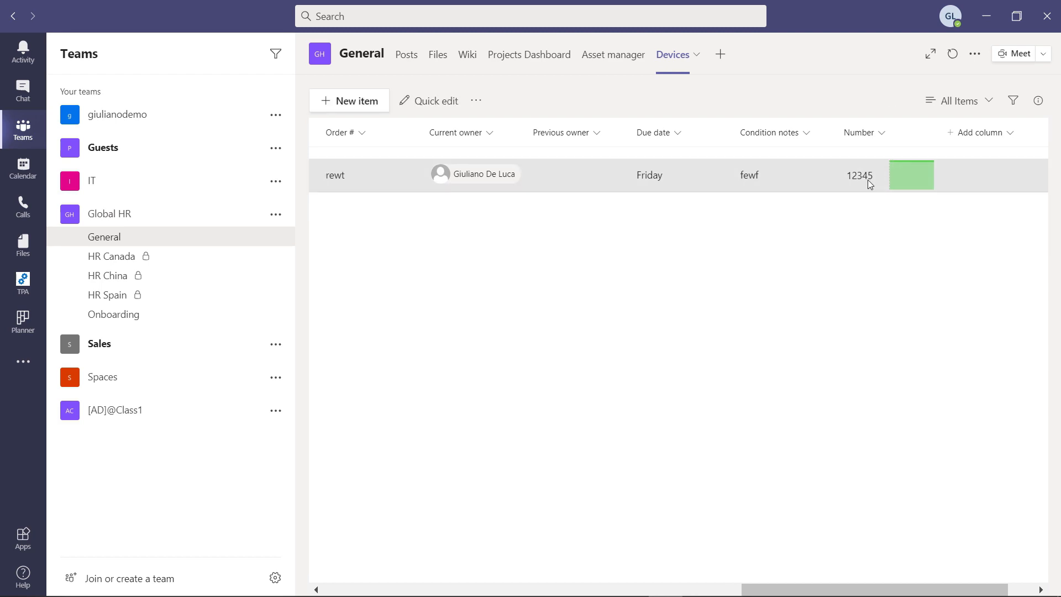
left_click(946, 108)
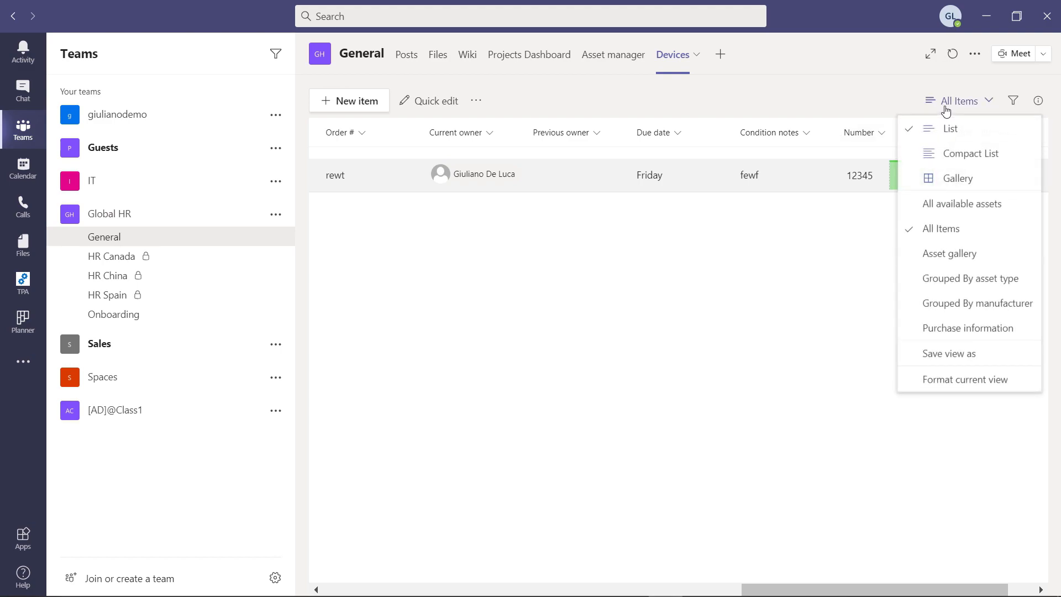
left_click(945, 186)
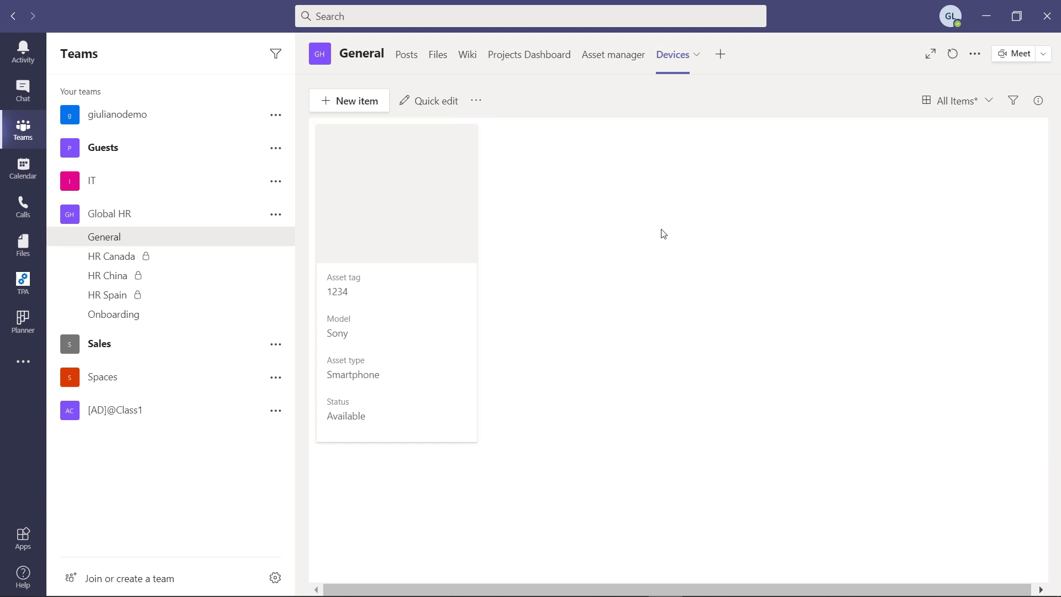
Add a Lists tab to the General channel and choose to add an existing list
left_click(727, 59)
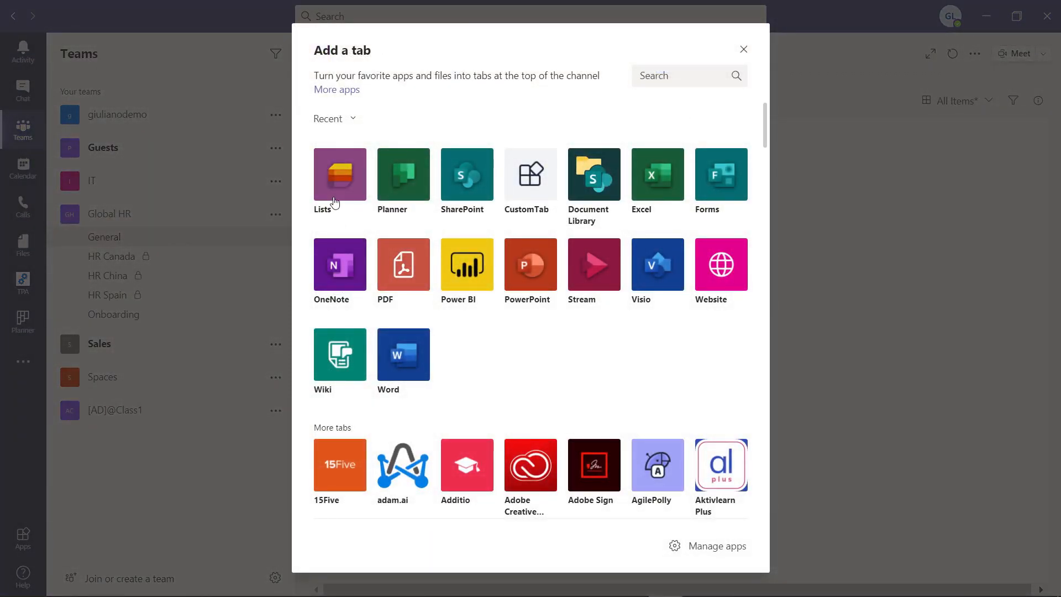
left_click(333, 199)
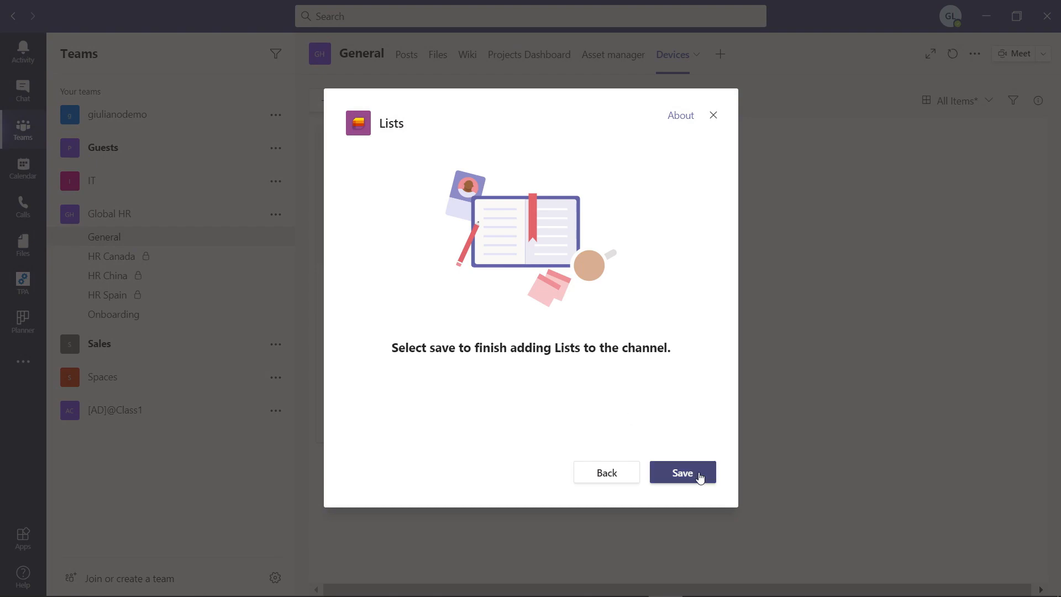
left_click(699, 476)
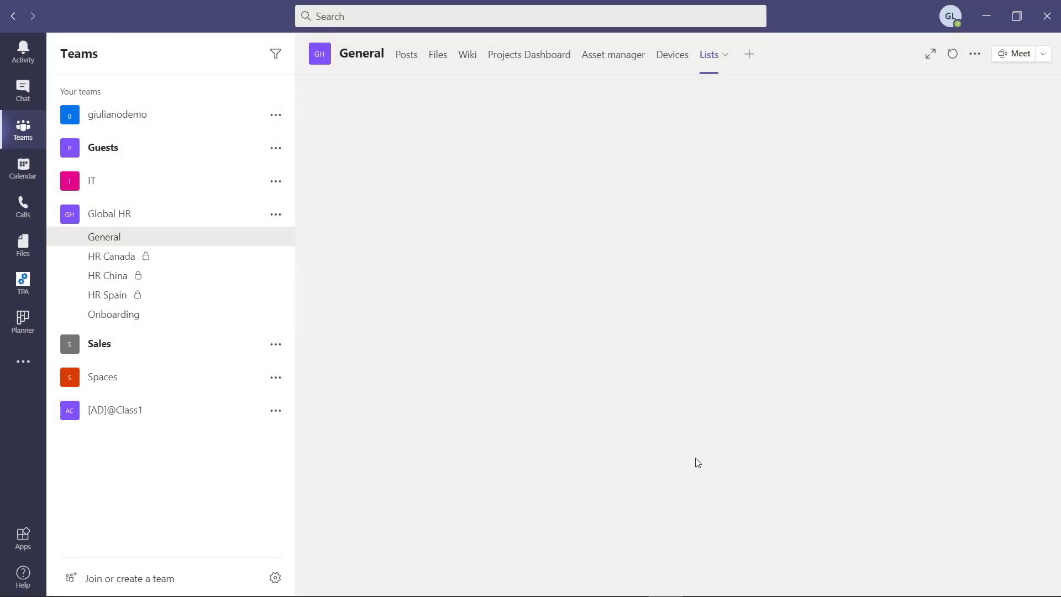
left_click(638, 450)
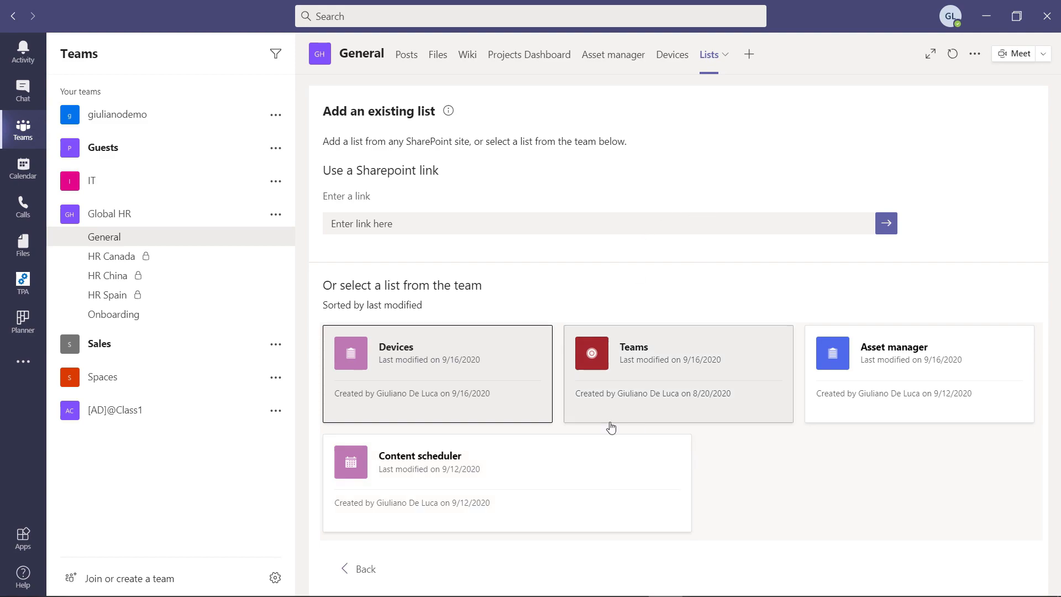
Switch to Microsoft Lists in the browser, open the favorite Asset manager list and copy its link
left_click(632, 584)
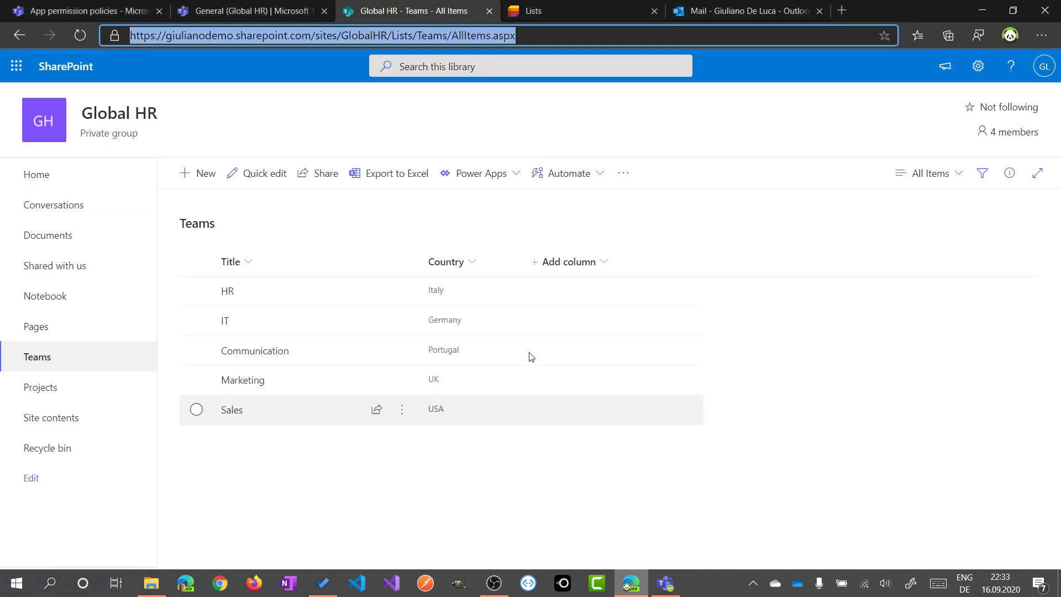
left_click(535, 7)
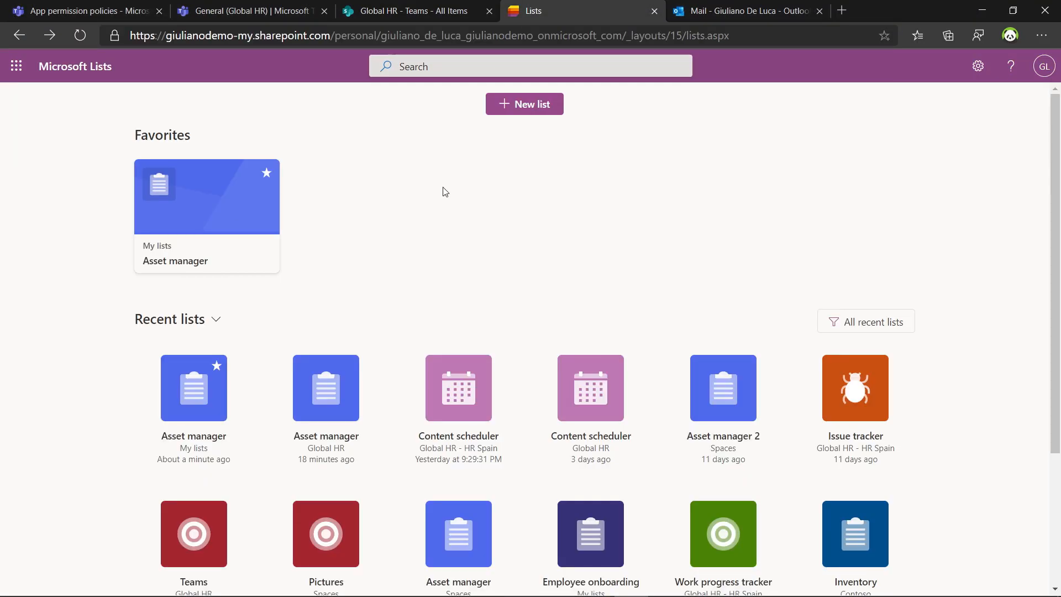
left_click(213, 210)
left_click(407, 36)
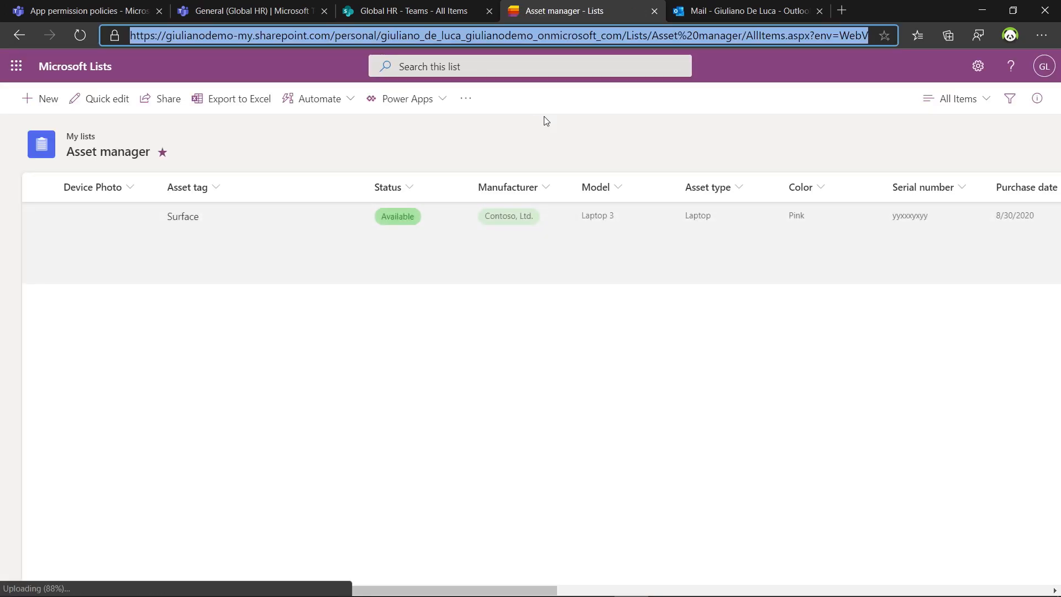
Return to Teams and try to add the personal Asset manager list through its copied SharePoint link
key("alt+Tab")
left_click(695, 217)
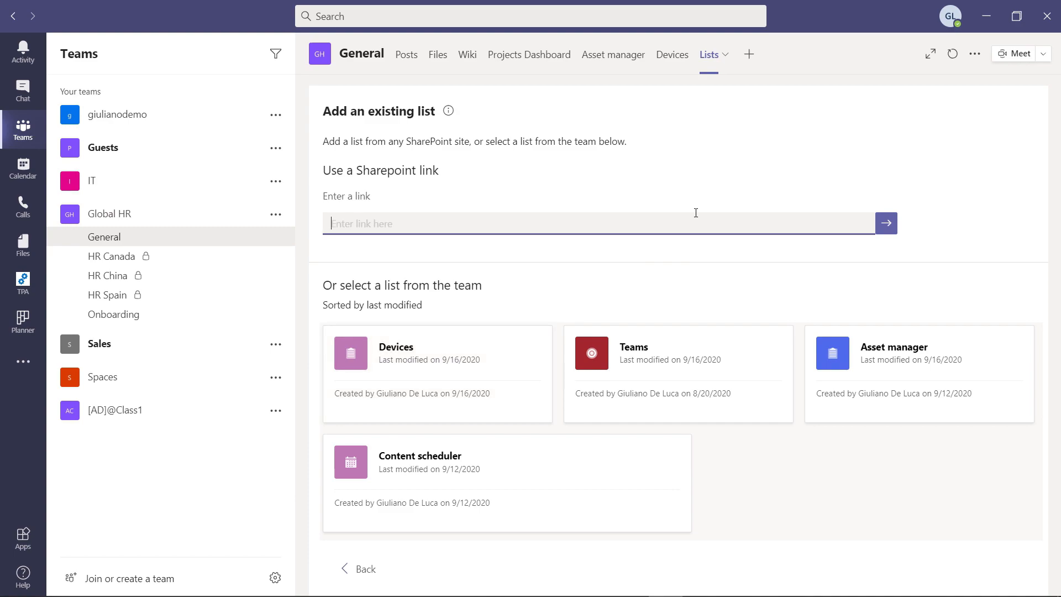
type("oint.com/personal/giuliano_de_luca_giulianodemo_onmicrosoft_com/Lists/Asset%20manager/AllItems.aspx?env=WebViewList")
left_click(888, 226)
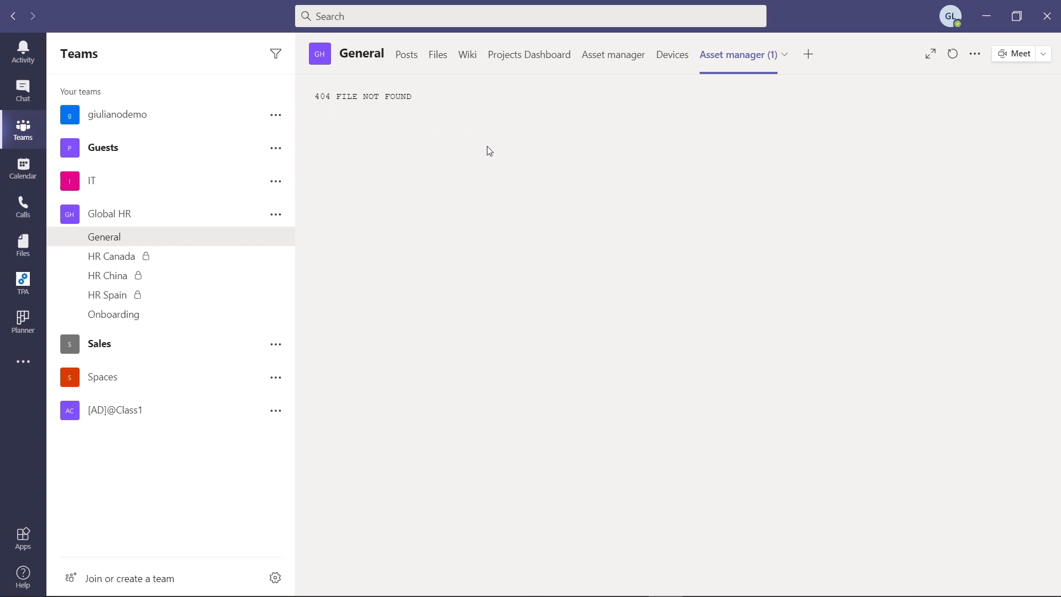
key("alt+Tab")
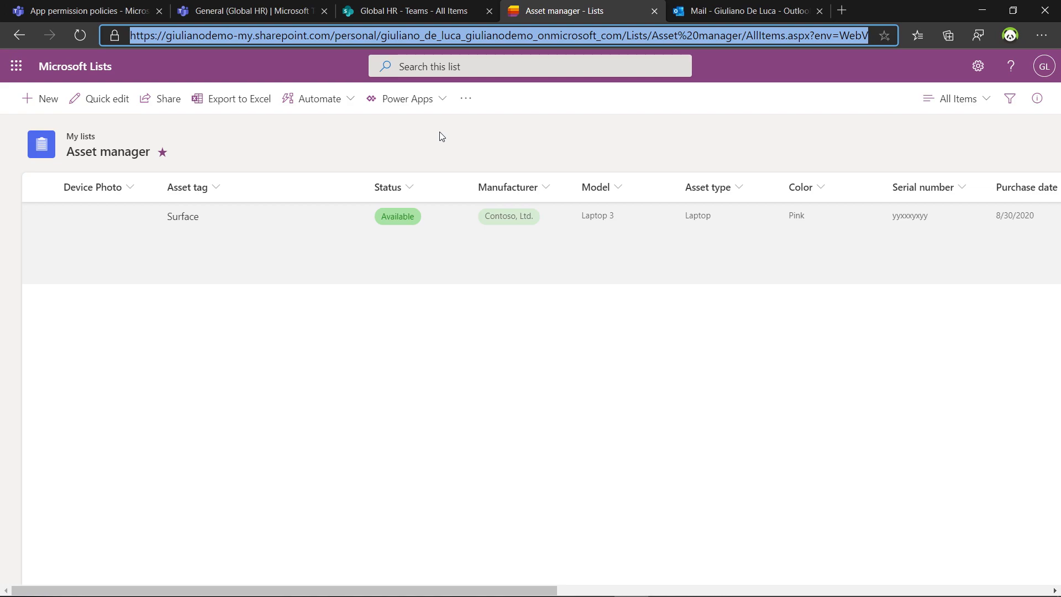
key("alt+Tab")
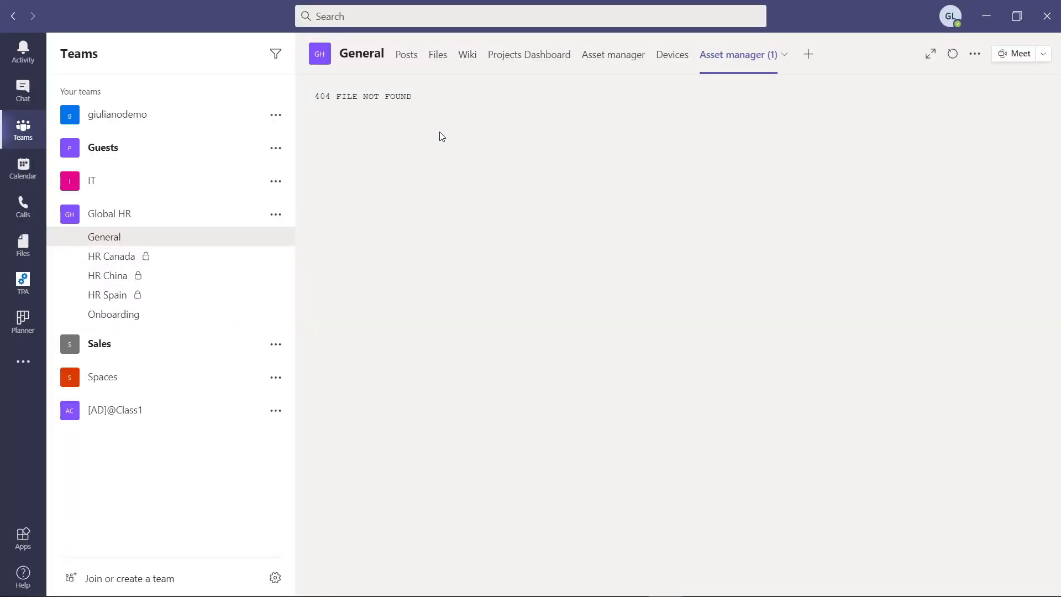
Remove the Asset manager (1) tab from the General channel
left_click(784, 56)
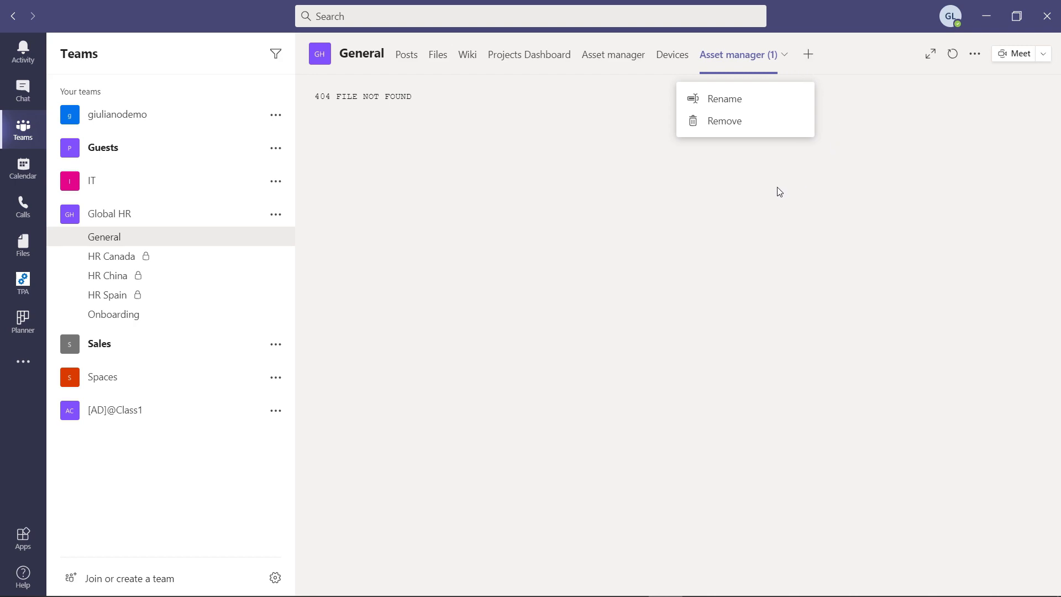
left_click(741, 125)
left_click(674, 320)
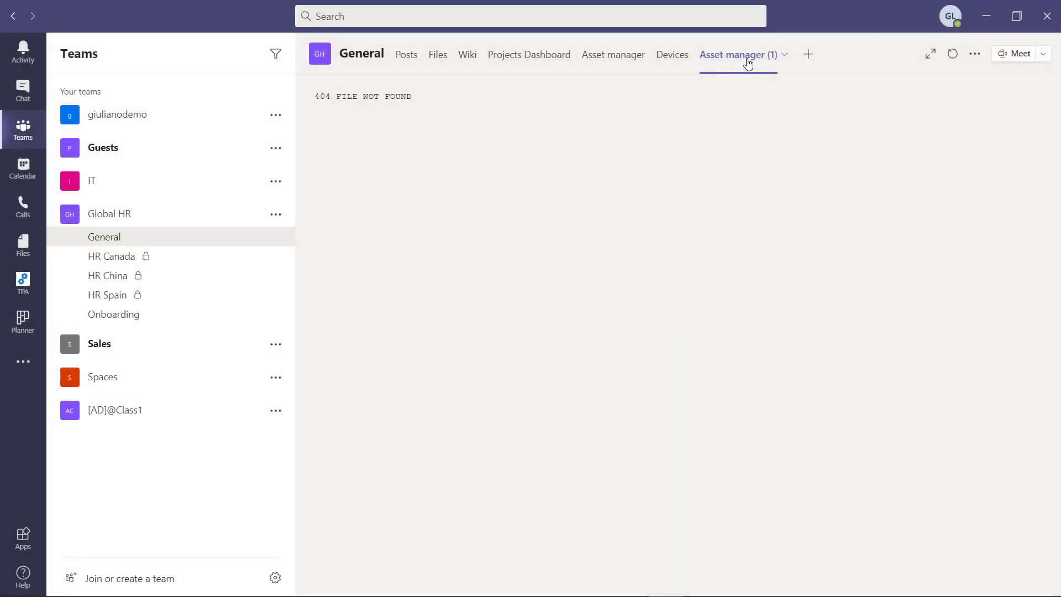
Add a new Lists tab to Global HR's General channel and open the page for adding an existing list
left_click(706, 54)
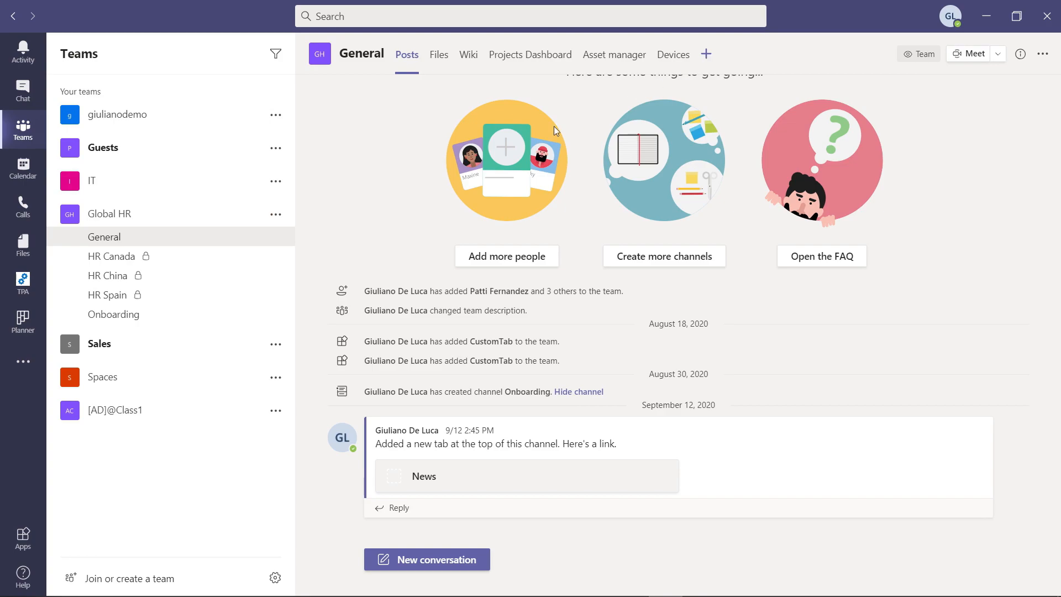
left_click(339, 188)
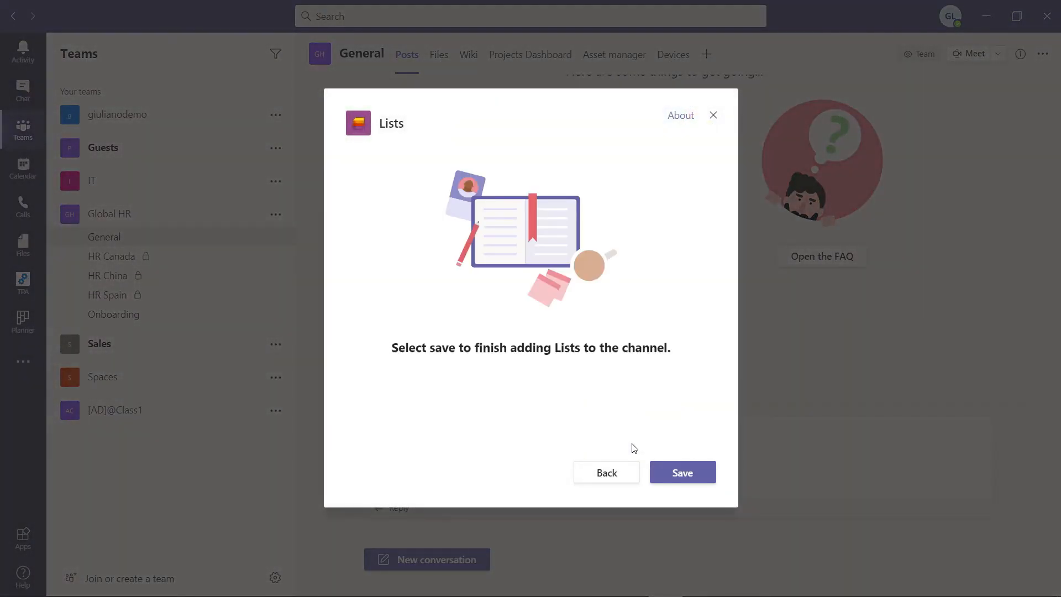
left_click(683, 473)
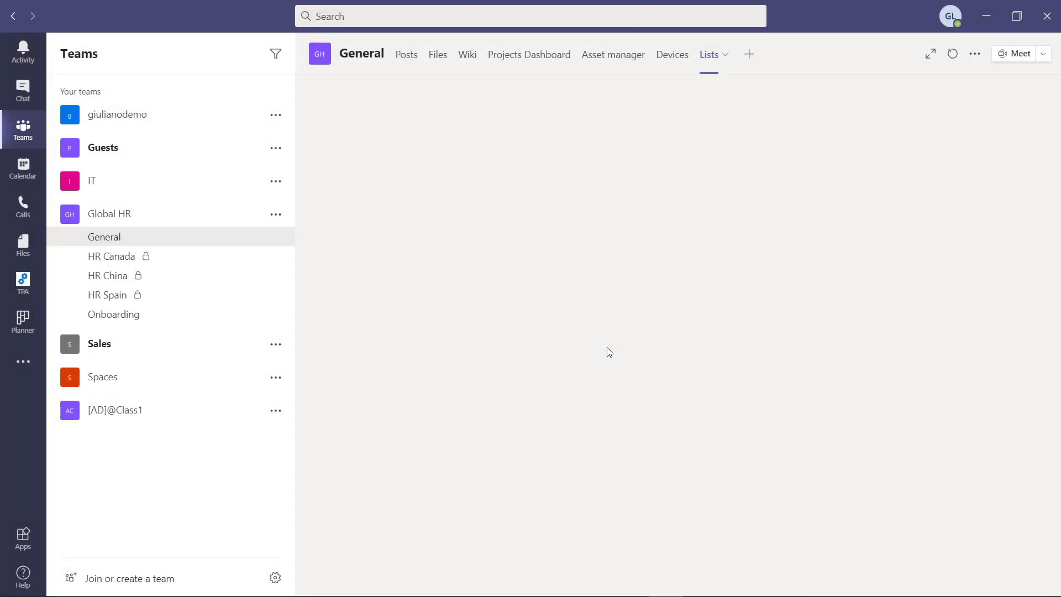
left_click(631, 430)
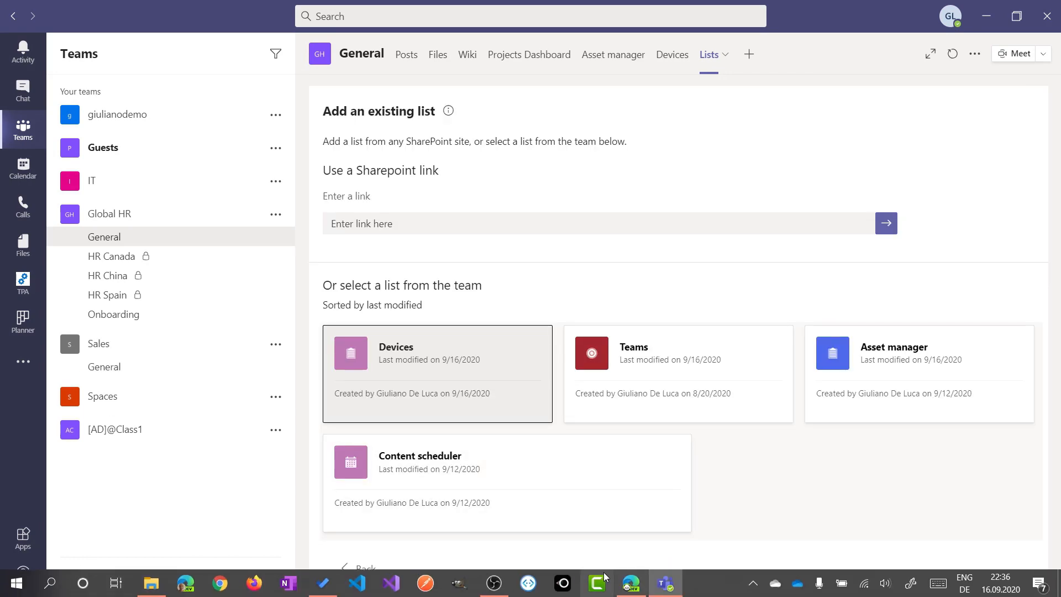
Copy the link of the IT site's Teams list from the browser and add that list to the General channel through its SharePoint link
left_click(634, 588)
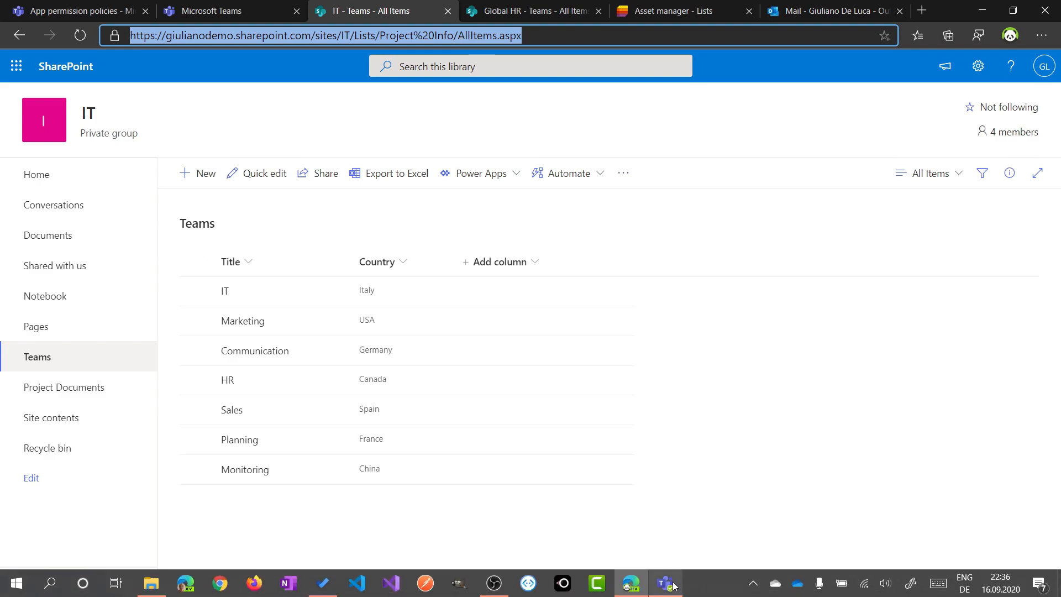
left_click(666, 583)
left_click(760, 228)
type("https://giulianodemo.sharepoint.com/sites/IT/Lists/Project%20Info/AllItems.aspx")
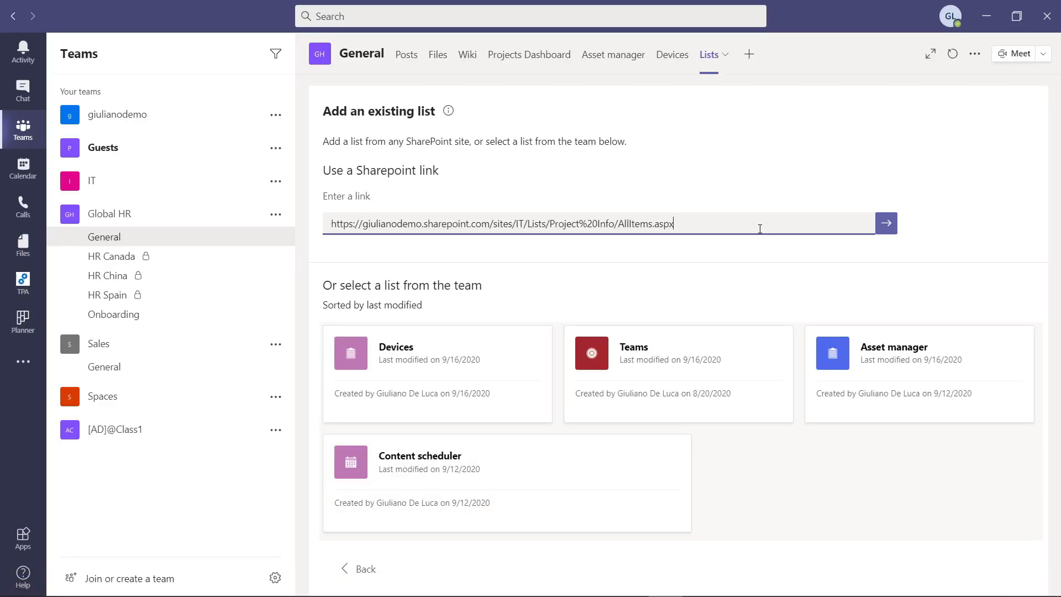
left_click(889, 227)
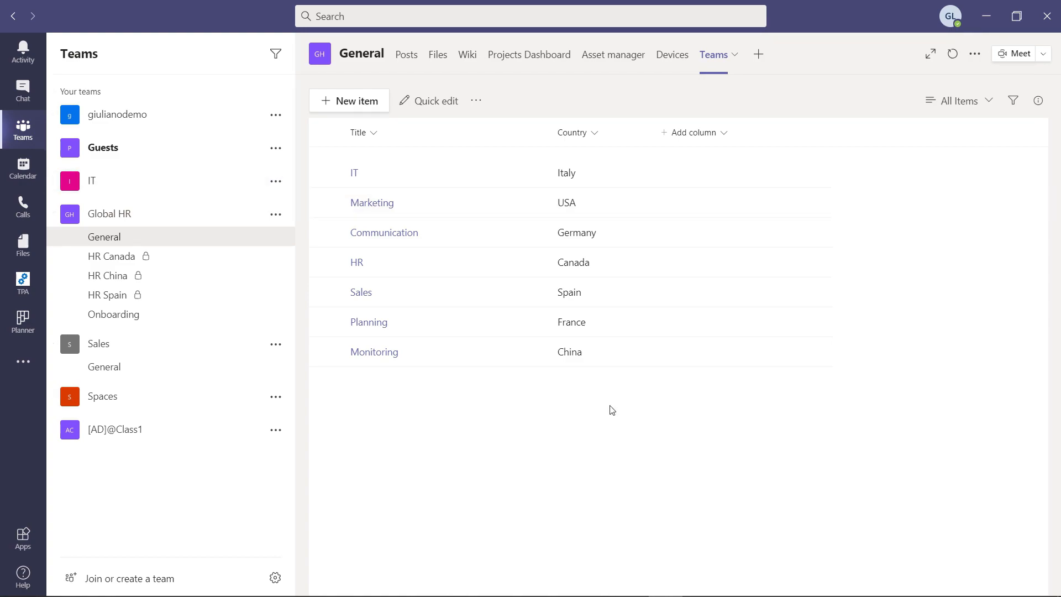
Switch to the other user's Teams session in the browser and open the Teams list tab in Global HR's General channel
mouse_move(771, 595)
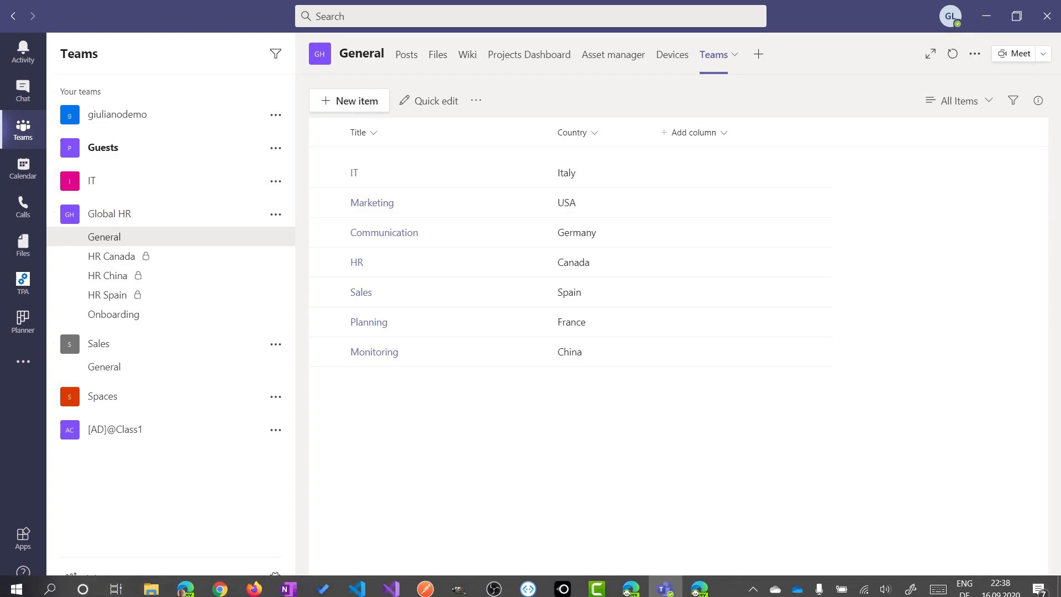
left_click(700, 583)
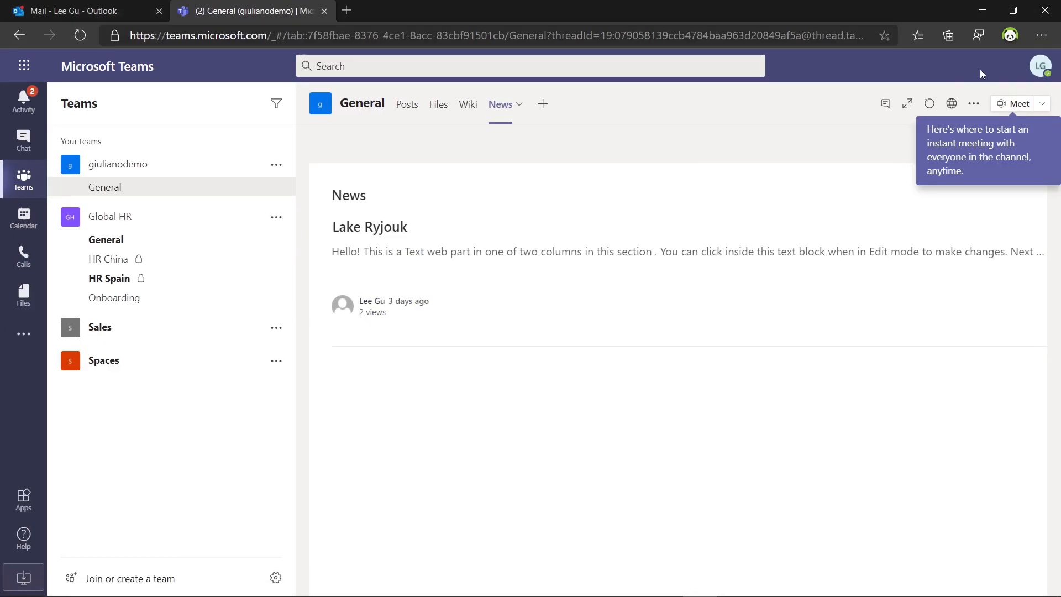
left_click(1041, 67)
left_click(1040, 67)
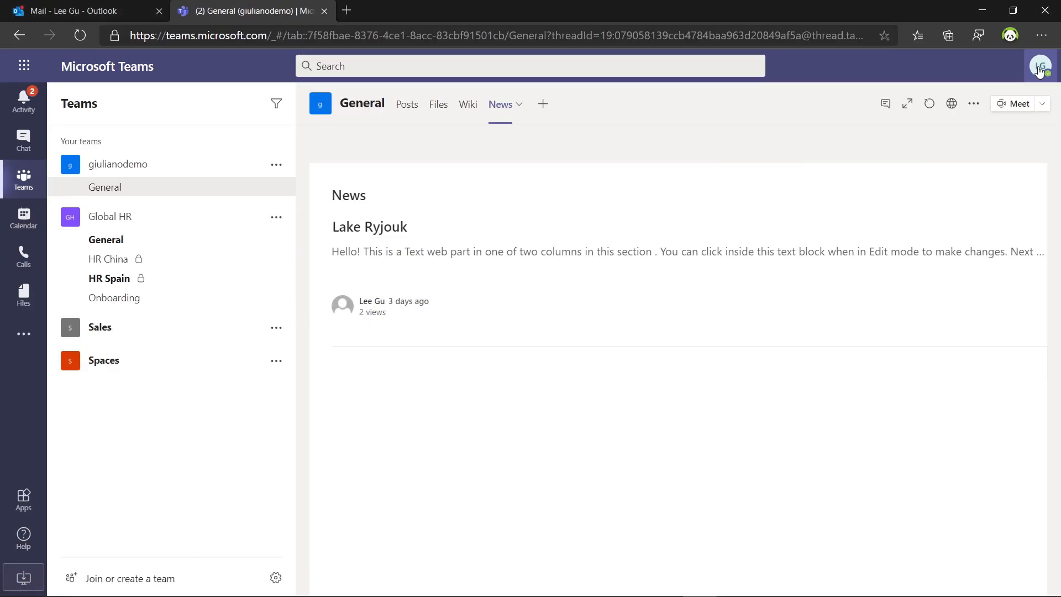
left_click(173, 238)
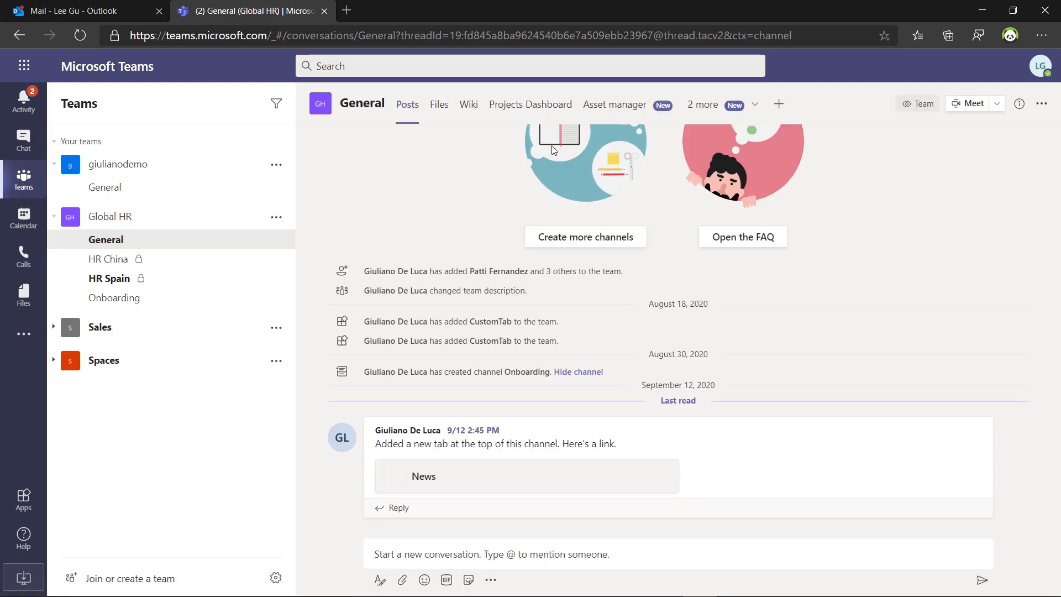
left_click(727, 108)
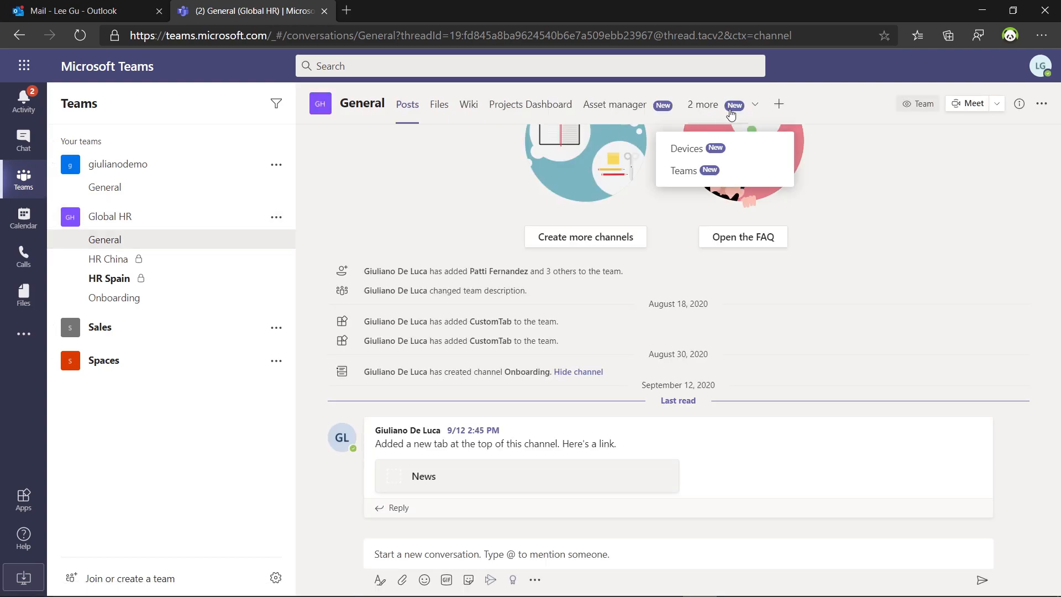
left_click(702, 173)
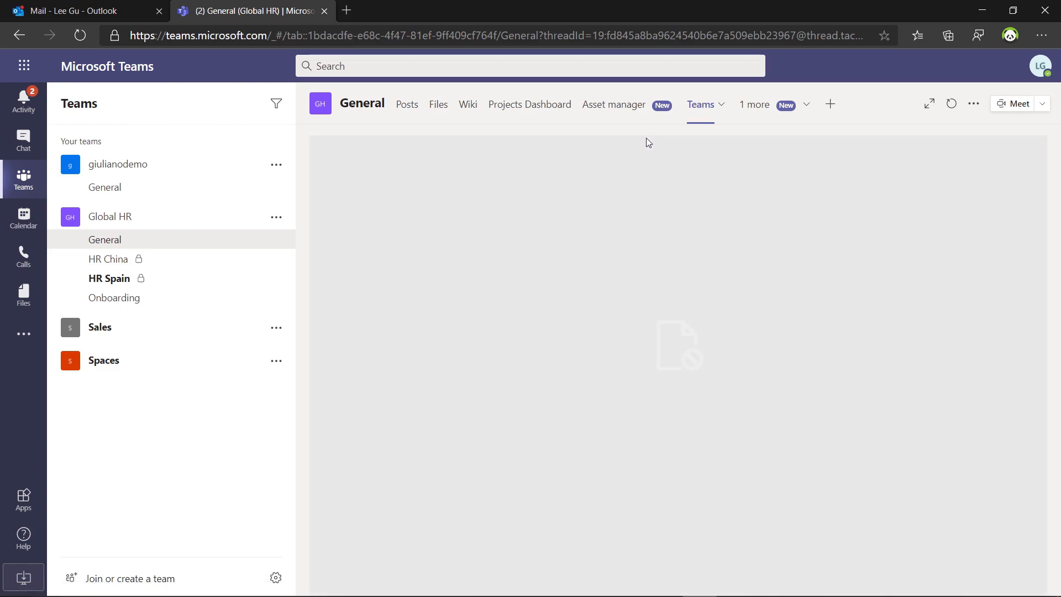